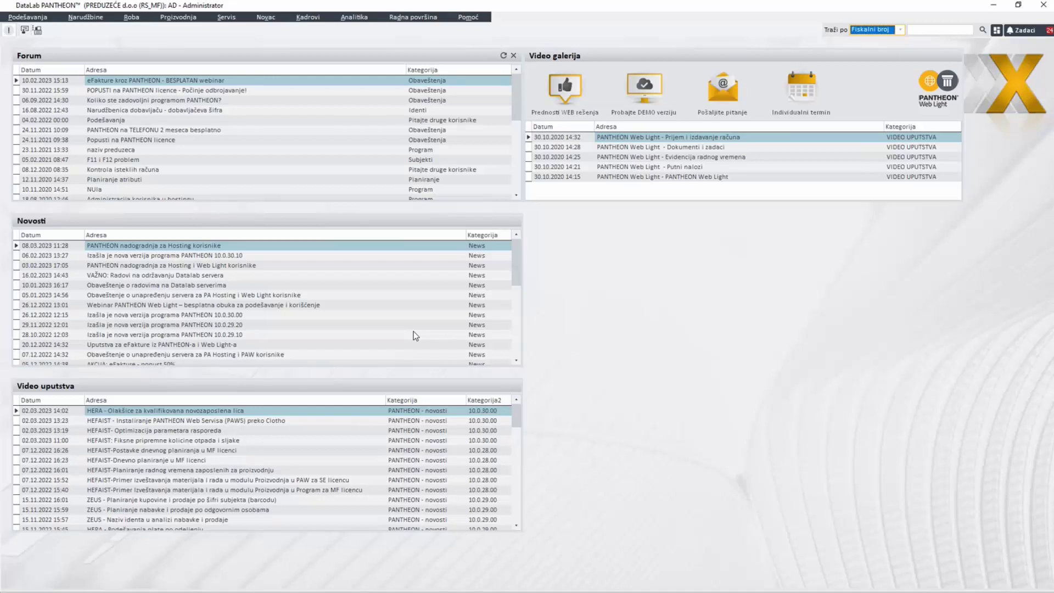
Open the Administratorska konzola and expand the AD - Administrator user's authorizations down to the DataLab PANTHEON modules
{"action": "left_click", "coordinate": [43, 19]}
{"action": "mouse_move", "coordinate": [48, 130]}
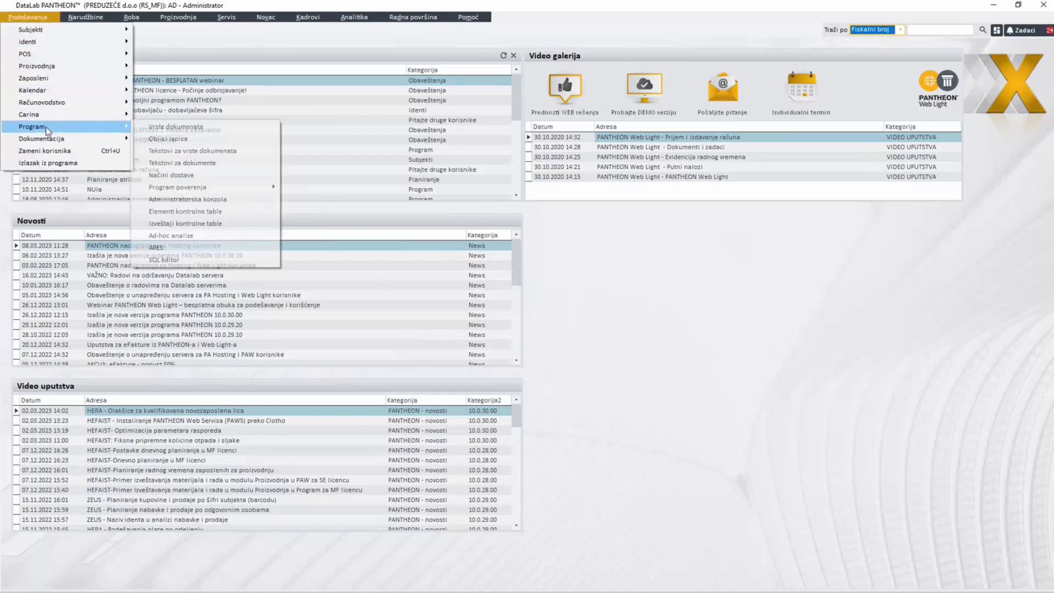
{"action": "left_click", "coordinate": [184, 199]}
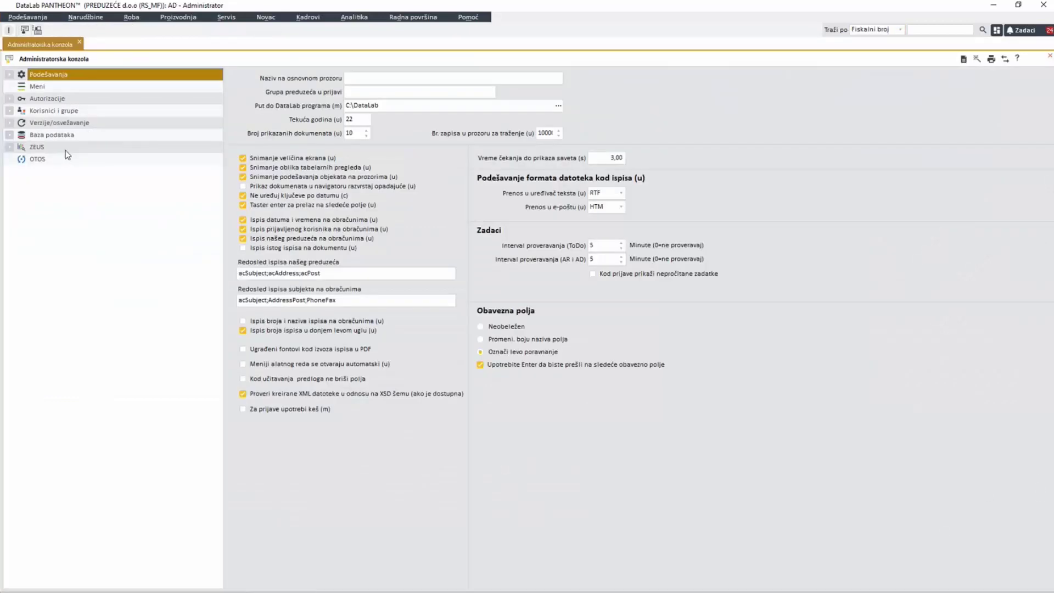
{"action": "left_click", "coordinate": [10, 111]}
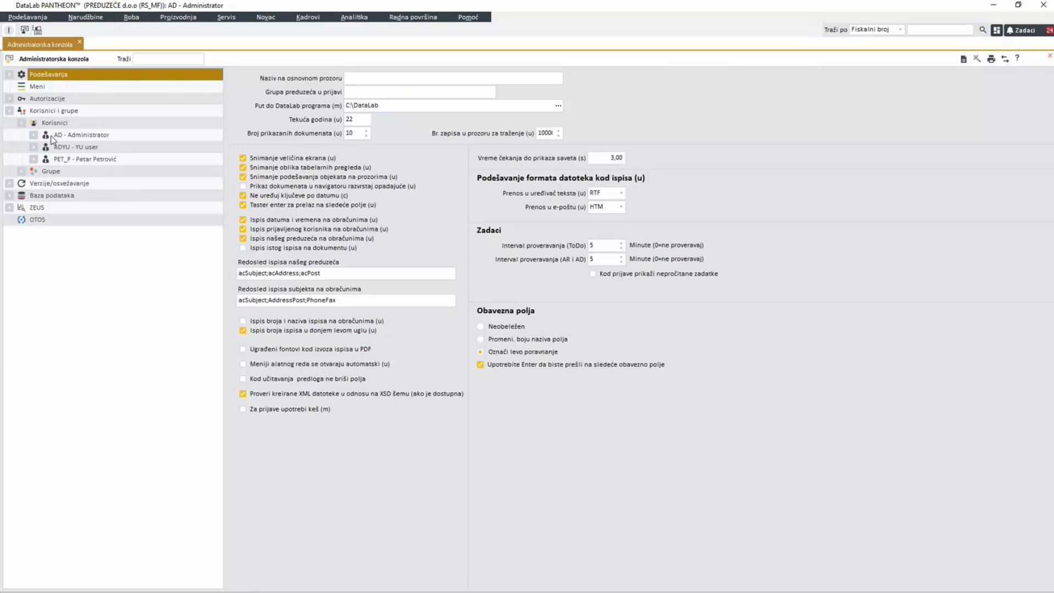
{"action": "left_click", "coordinate": [34, 135]}
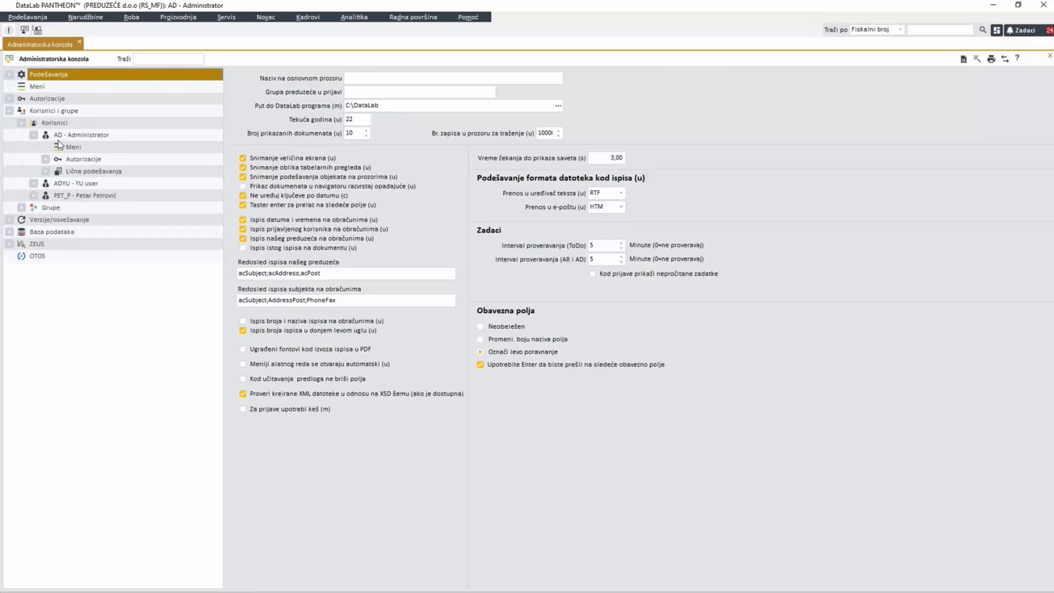
{"action": "left_click", "coordinate": [46, 160]}
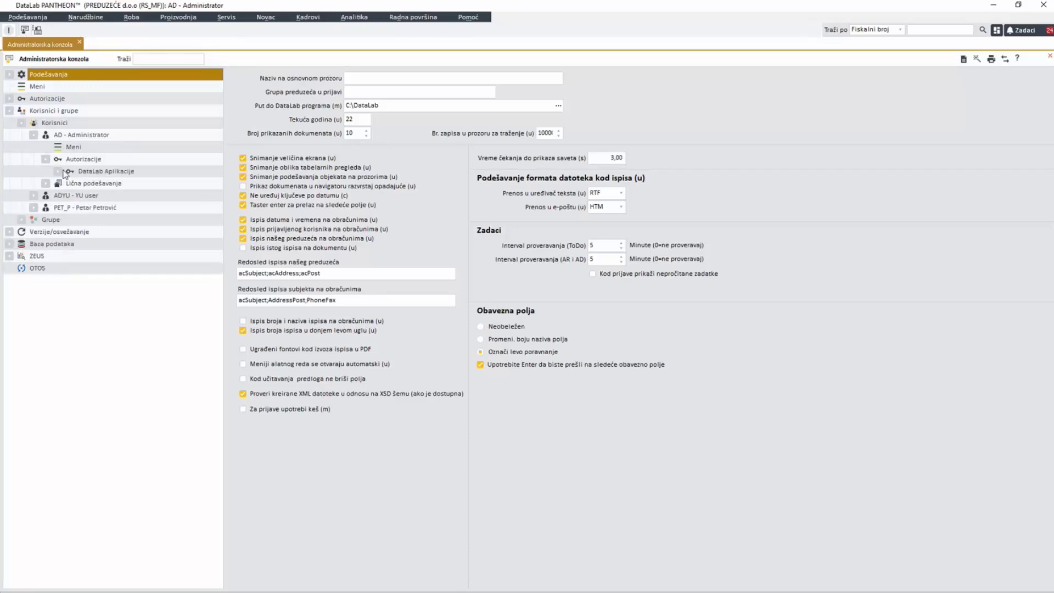
{"action": "left_click", "coordinate": [58, 171]}
{"action": "left_click", "coordinate": [70, 184]}
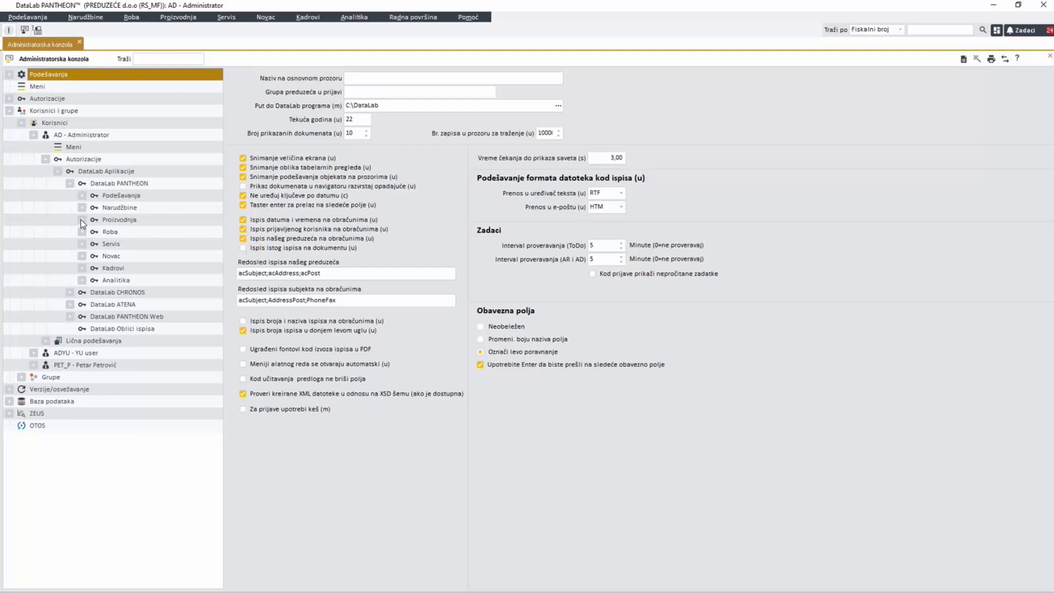
Show the Administrator's Sigurnosna kopija permission under Podešavanja, Šifarnik program, Administratorska konzola, Baza podataka, and close the console
{"action": "left_click", "coordinate": [82, 195]}
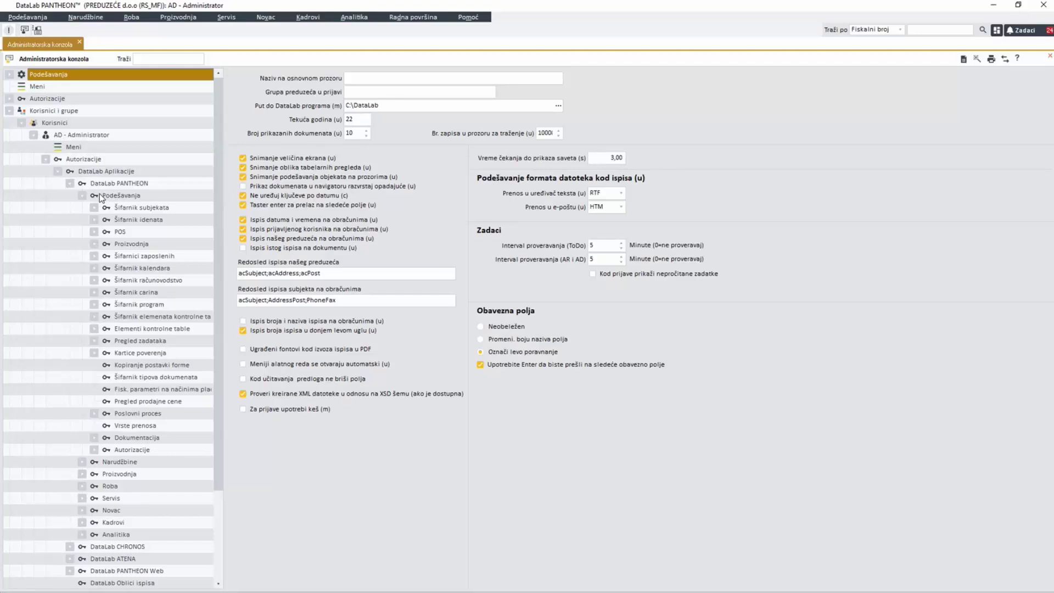
{"action": "left_click", "coordinate": [96, 304]}
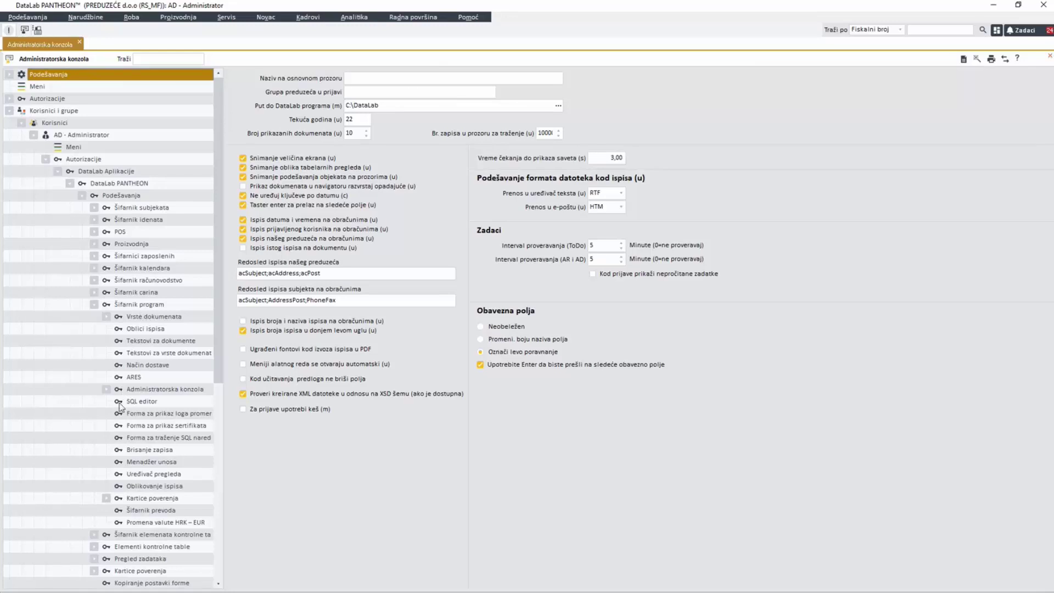
{"action": "left_click", "coordinate": [106, 388]}
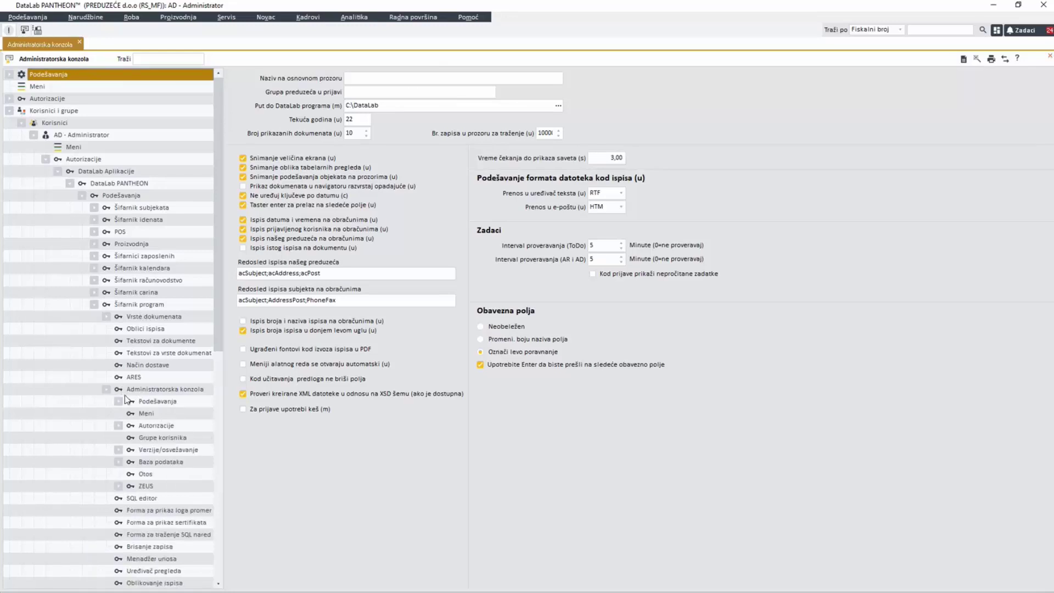
{"action": "scroll", "coordinate": [137, 400], "scroll_direction": "down", "scroll_amount": 1}
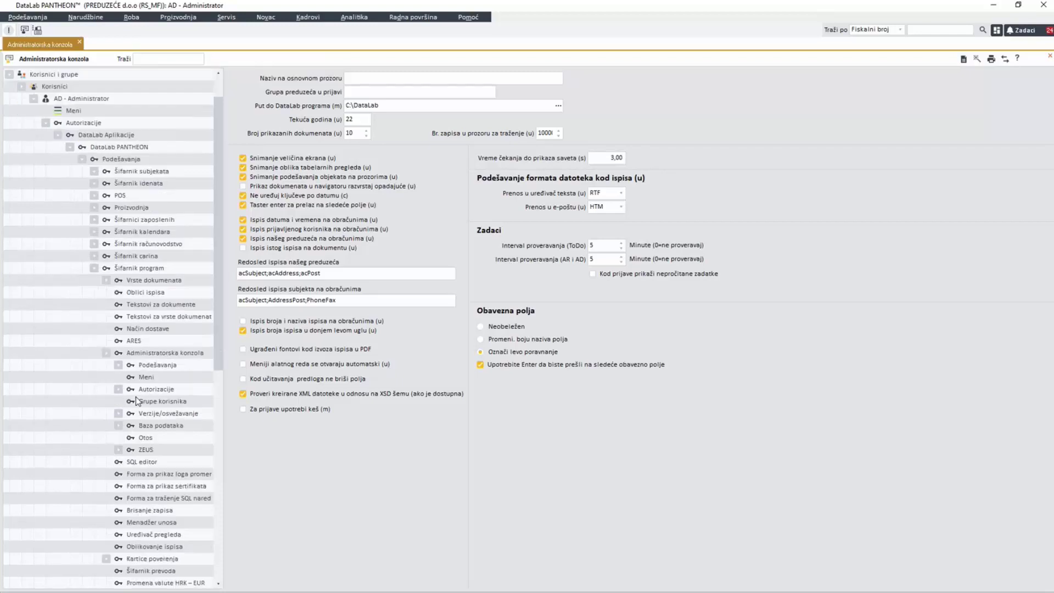
{"action": "left_click", "coordinate": [118, 426]}
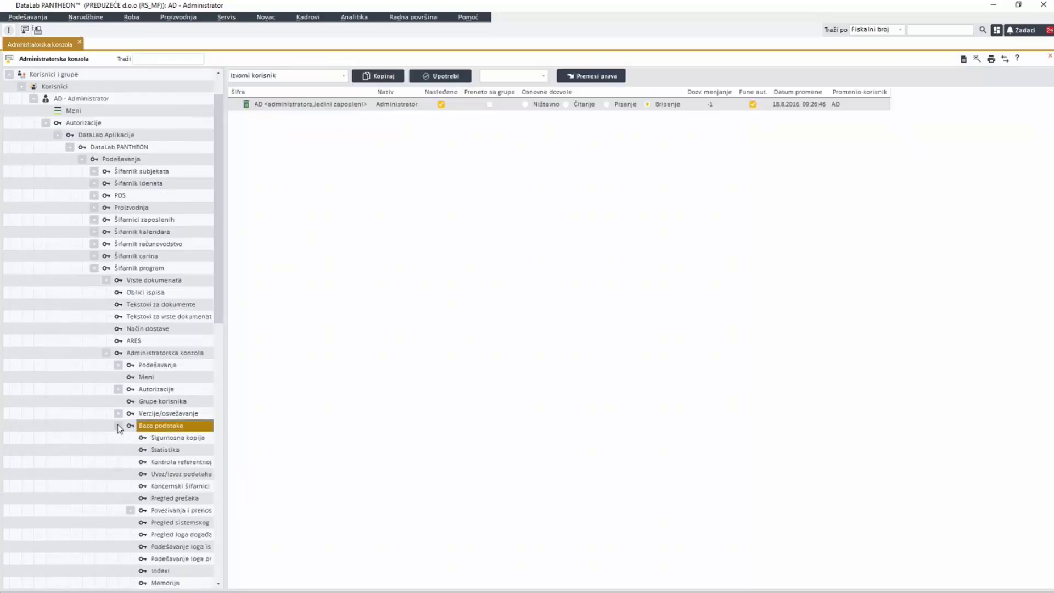
{"action": "left_click", "coordinate": [170, 437]}
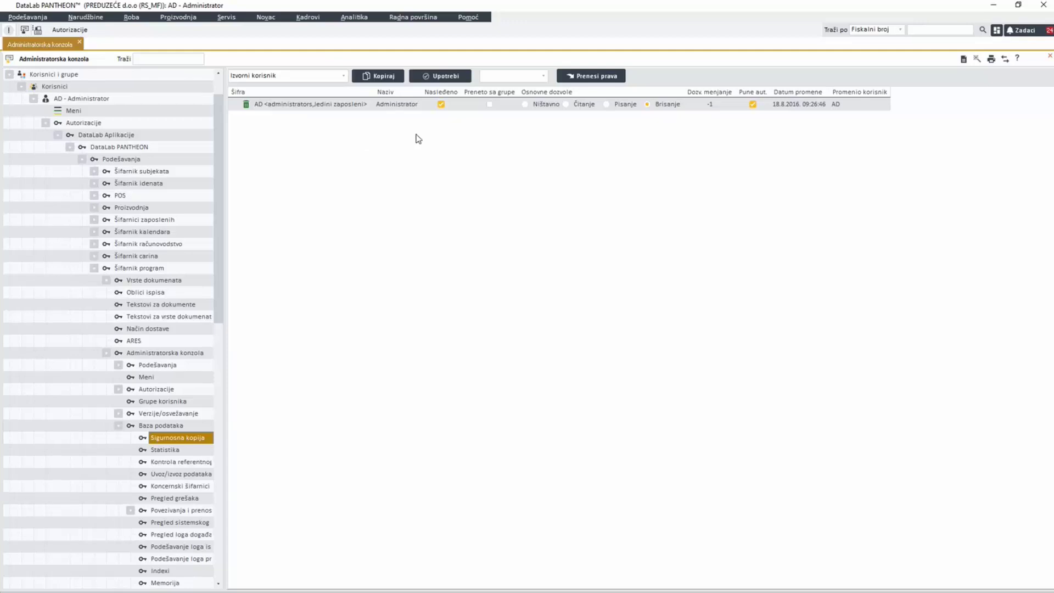
{"action": "left_click", "coordinate": [523, 159]}
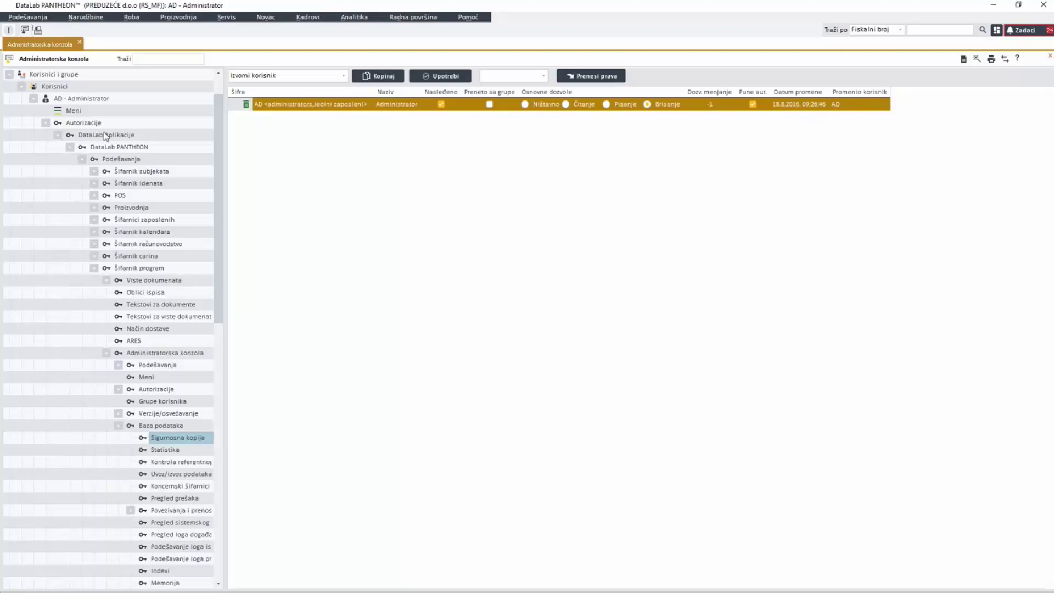
{"action": "middle_click", "coordinate": [35, 45]}
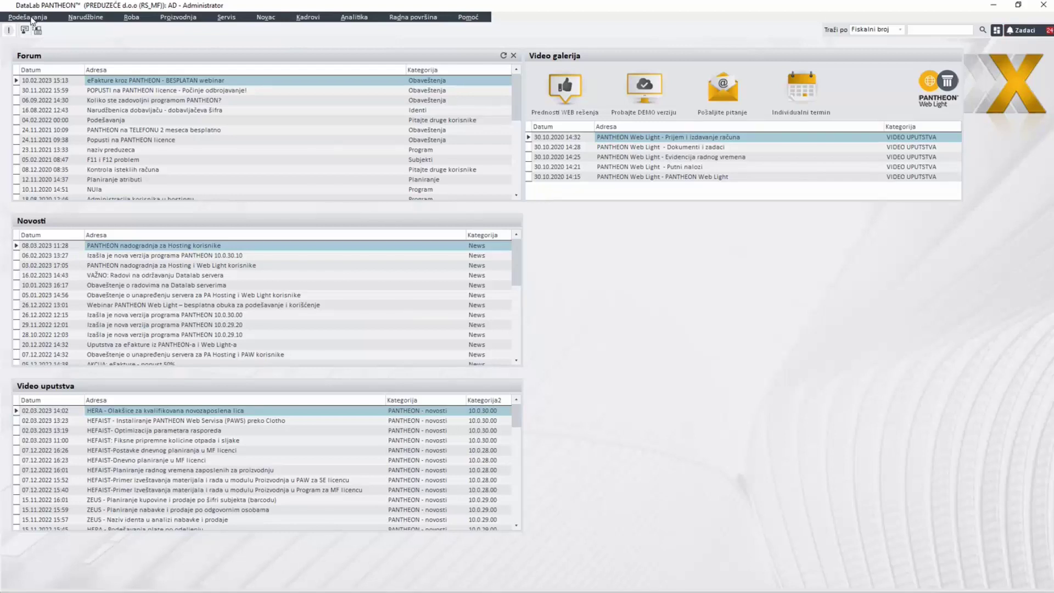
Look up PREDUZEĆE d.o.o in the subject register by searching for "pred", view its record and close the register
{"action": "left_click", "coordinate": [31, 17]}
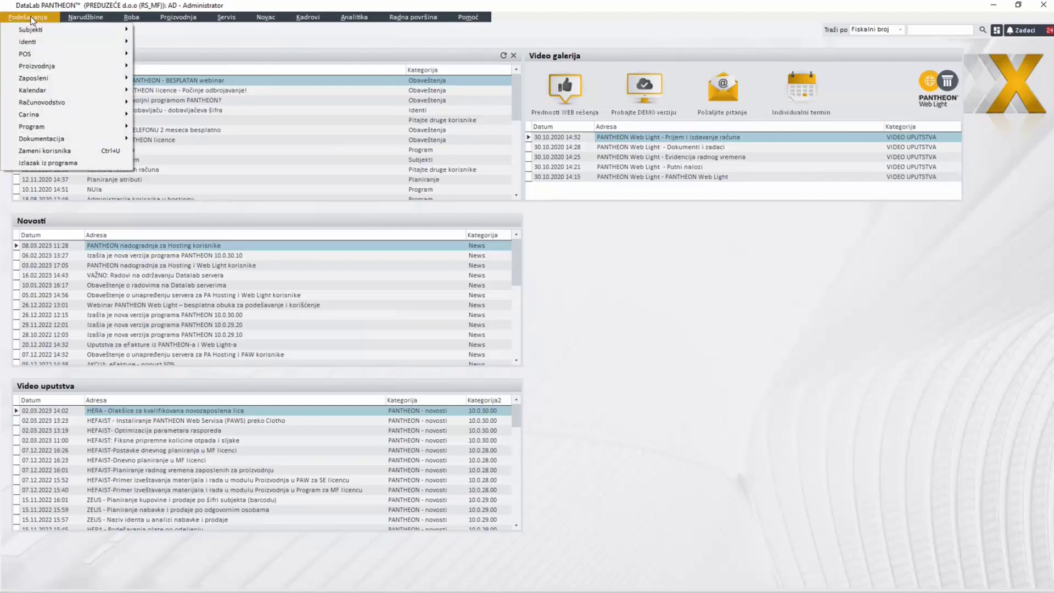
{"action": "mouse_move", "coordinate": [57, 30]}
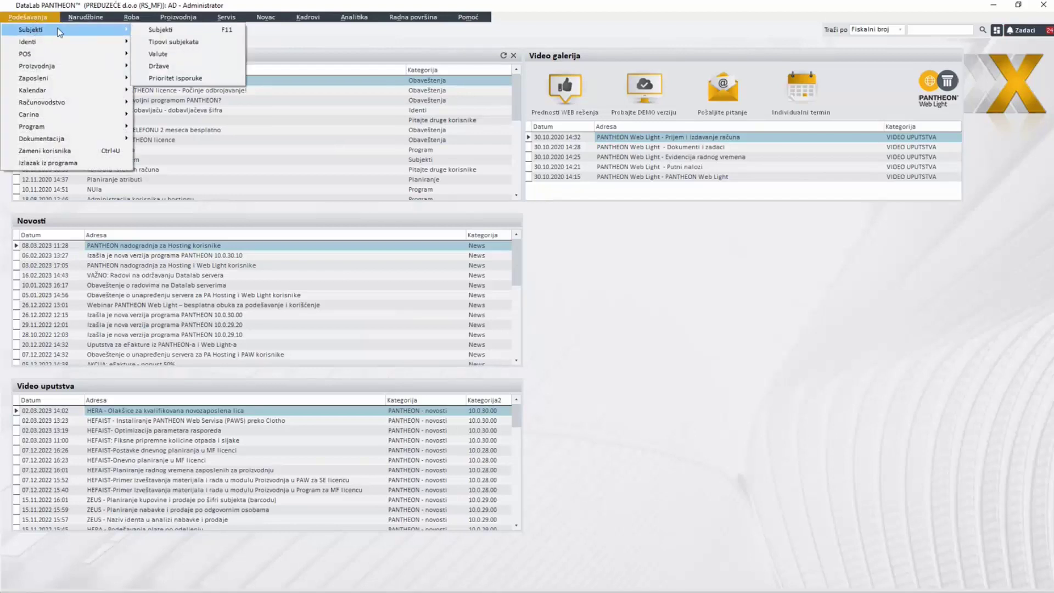
{"action": "left_click", "coordinate": [146, 32]}
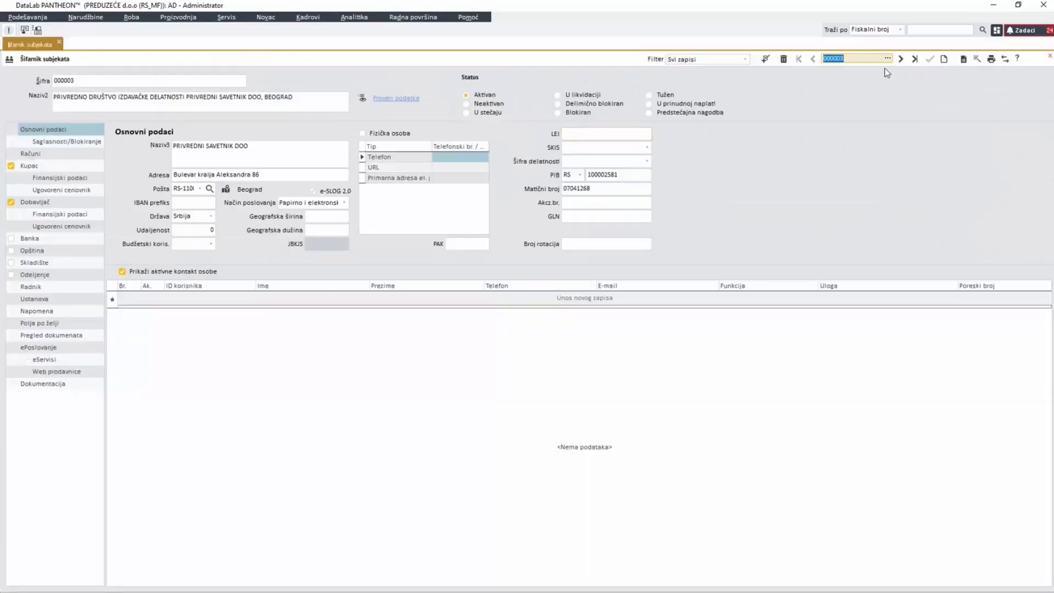
{"action": "left_click", "coordinate": [887, 59]}
{"action": "type", "text": "pr"}
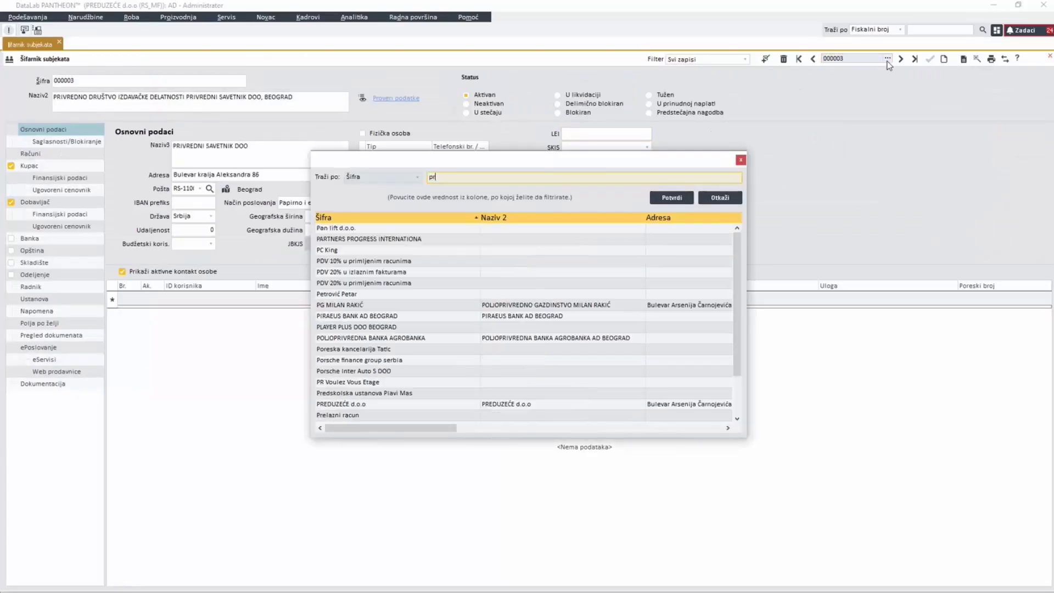
{"action": "type", "text": "ed"}
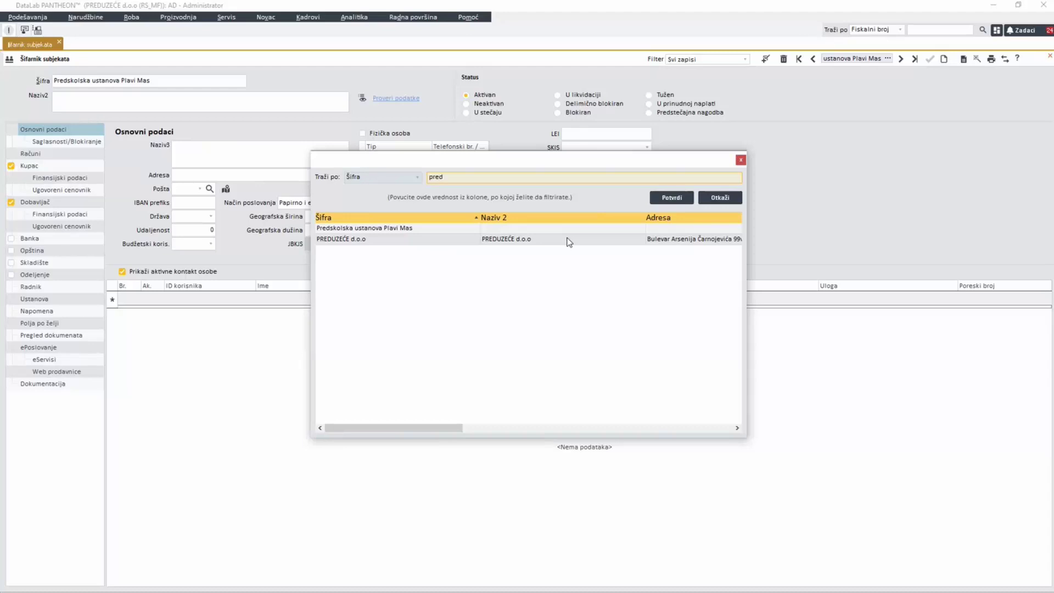
{"action": "left_click", "coordinate": [569, 242]}
{"action": "left_click", "coordinate": [671, 198]}
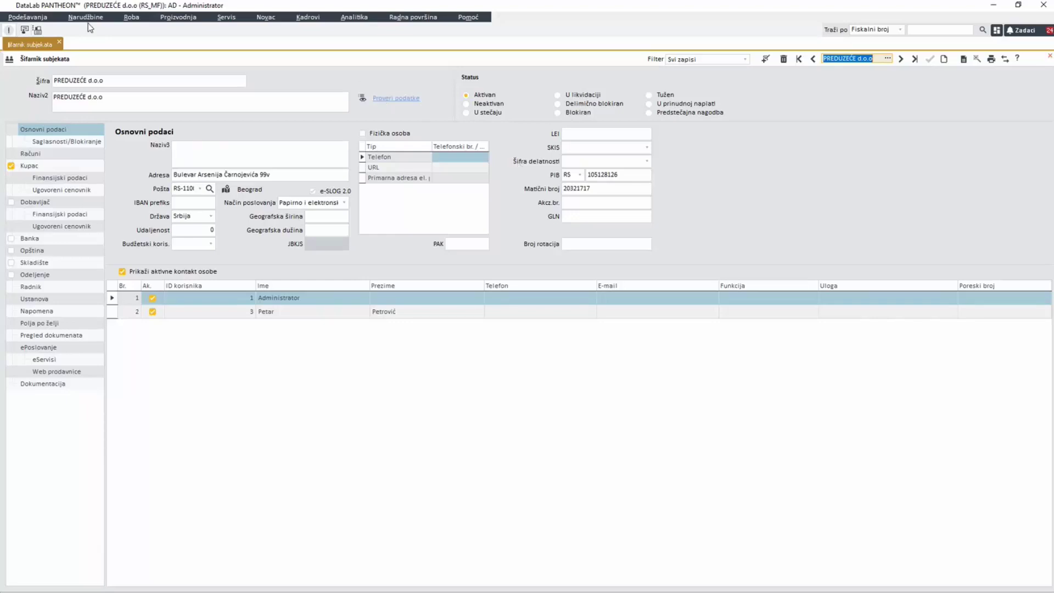
{"action": "left_click", "coordinate": [59, 41]}
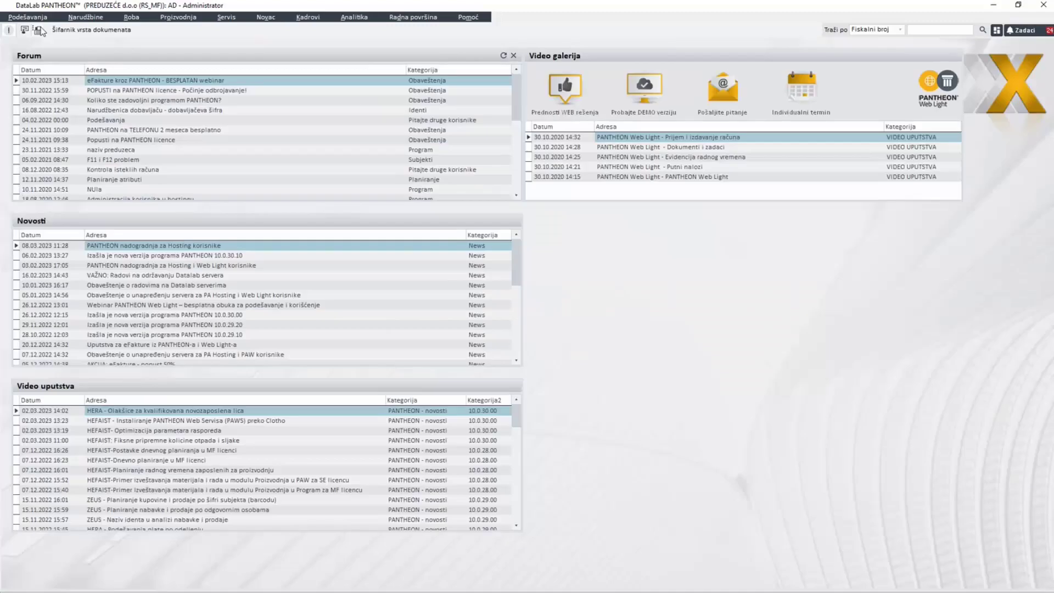
View the Instalacija programa and Nadogradnja pages under Verzije/osvežavanje in the Administratorska konzola, and close the console
{"action": "left_click", "coordinate": [33, 17]}
{"action": "mouse_move", "coordinate": [97, 130]}
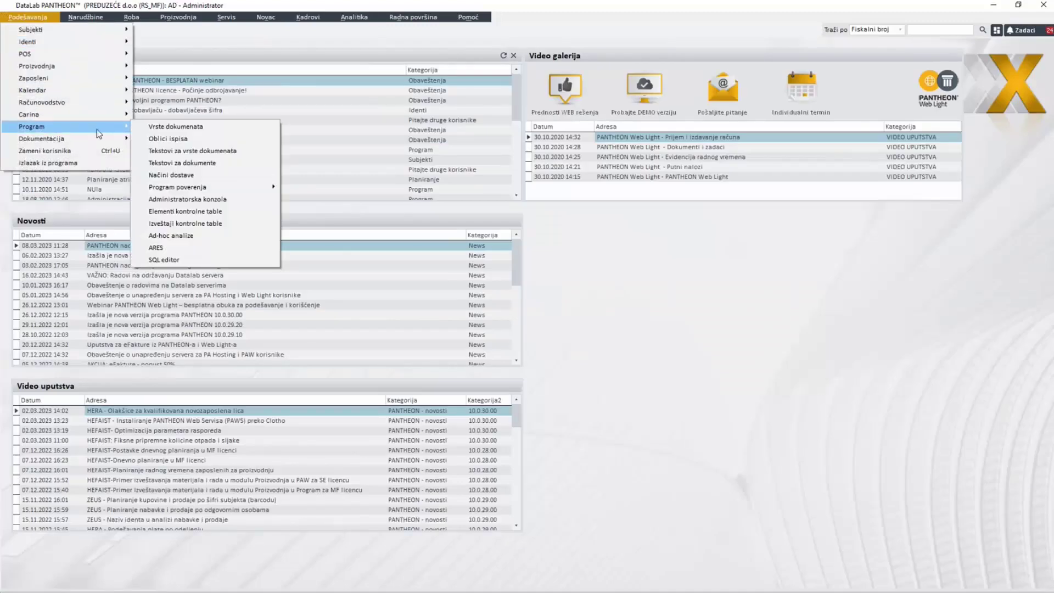
{"action": "left_click", "coordinate": [180, 199]}
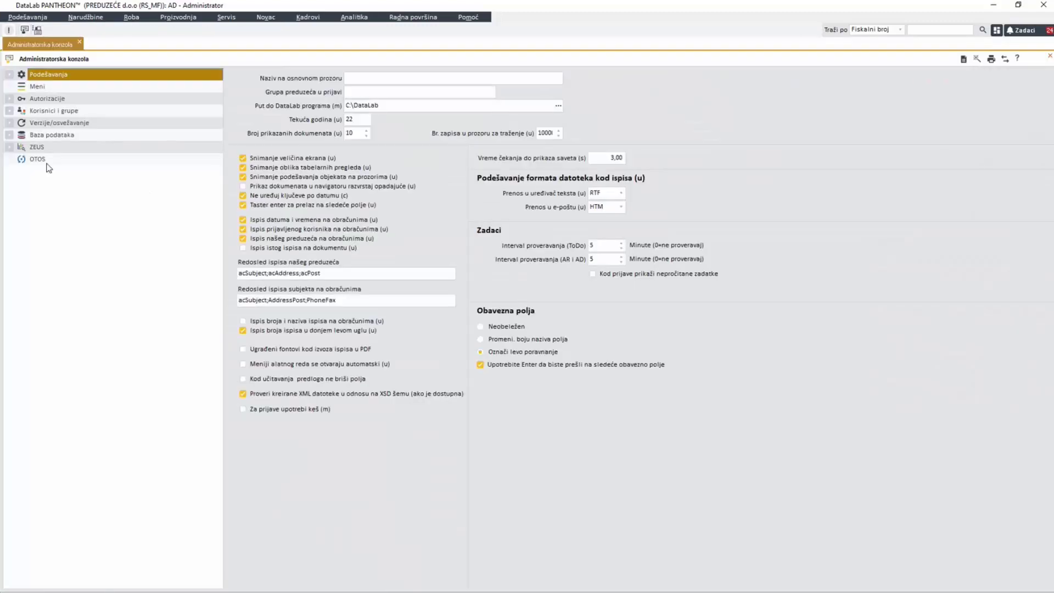
{"action": "left_click", "coordinate": [10, 125]}
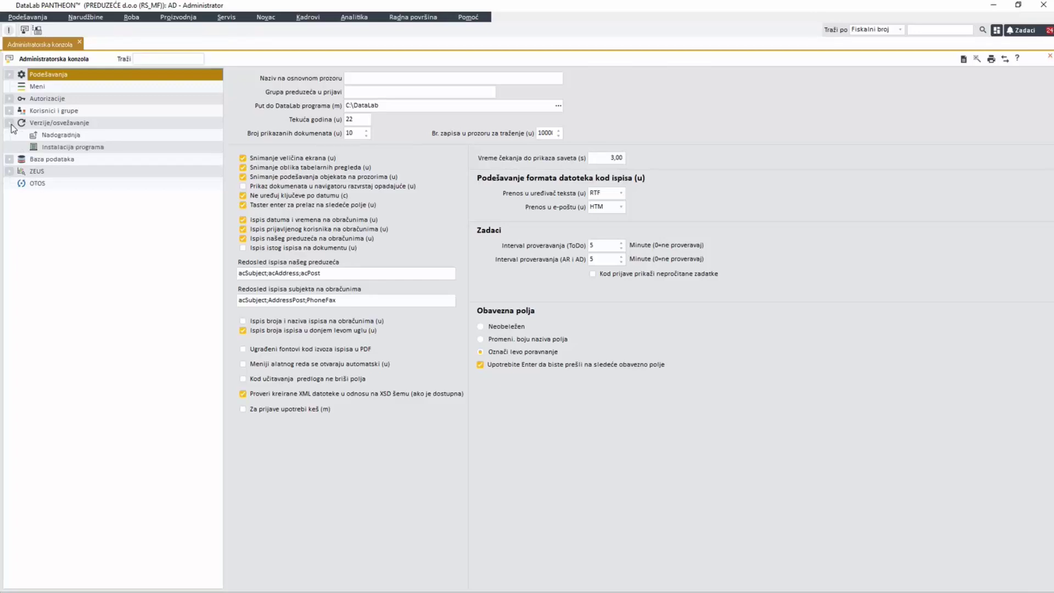
{"action": "left_click", "coordinate": [65, 147]}
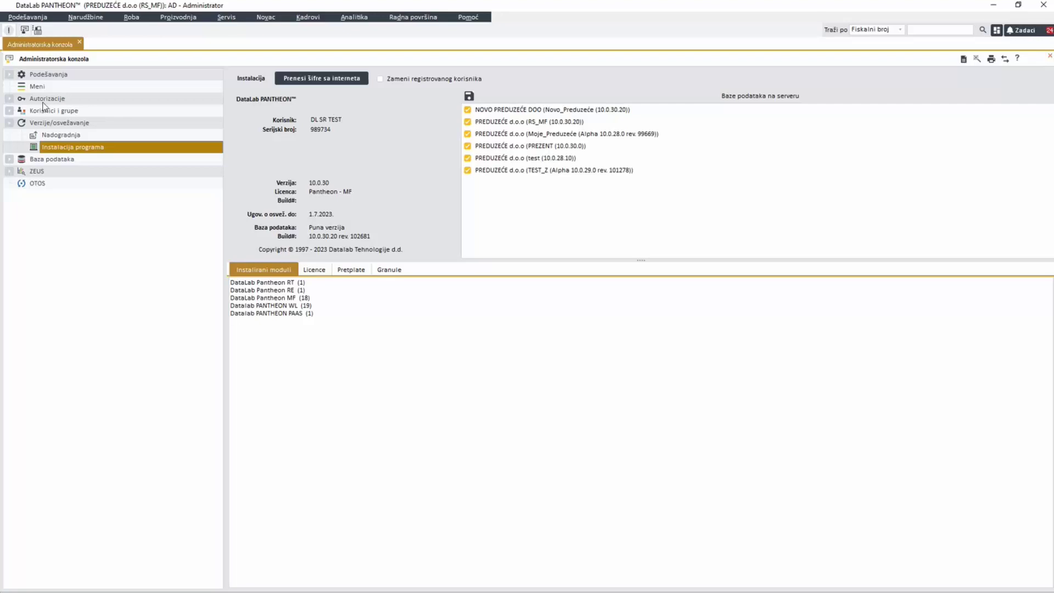
{"action": "left_click", "coordinate": [56, 135]}
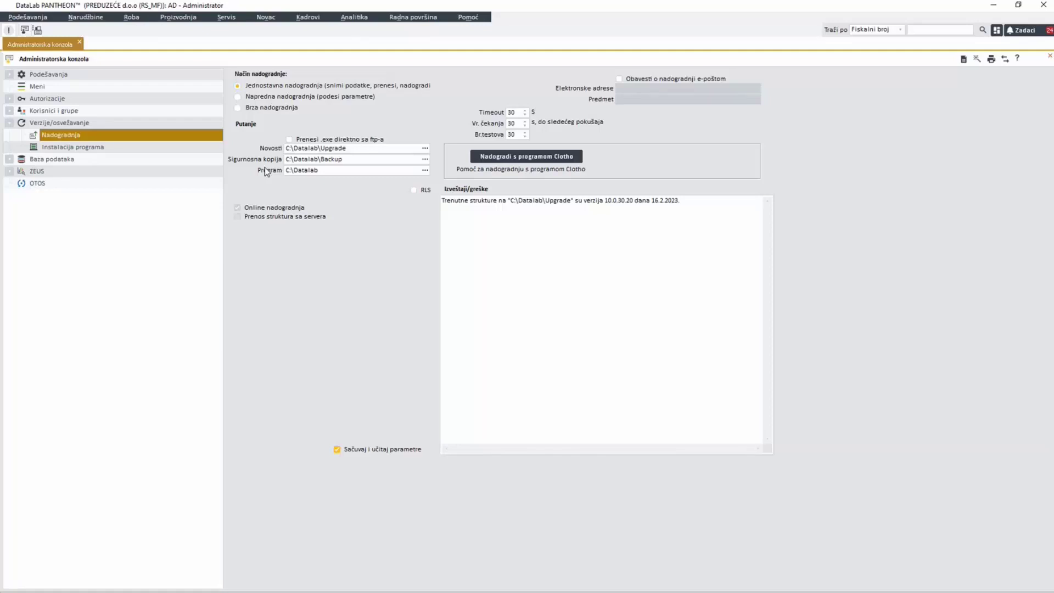
{"action": "left_click", "coordinate": [65, 50]}
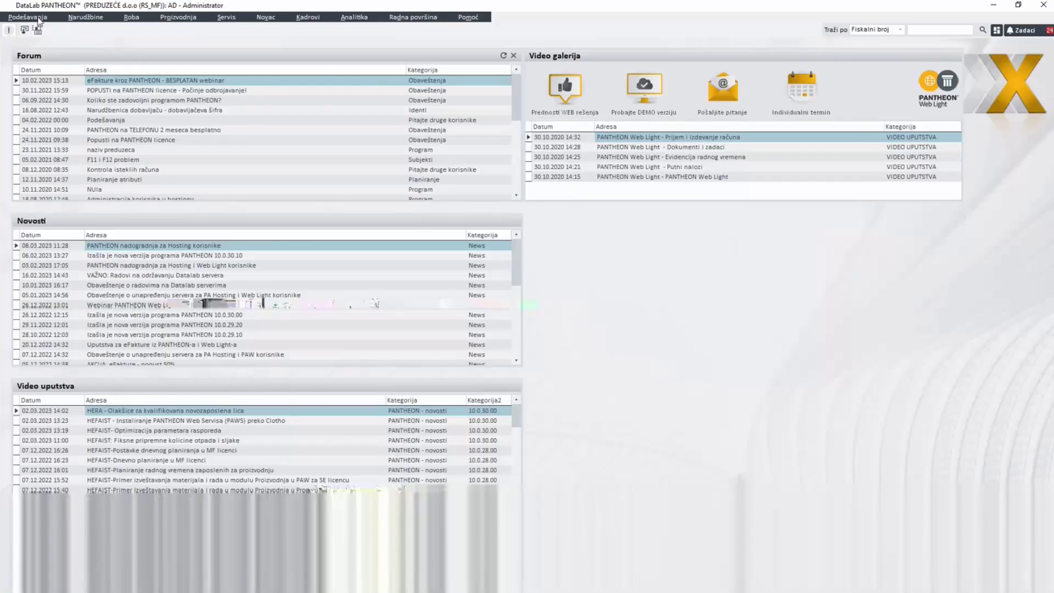
Open the Sigurnosna kopija page under Baza podataka in the Administratorska konzola
{"action": "left_click", "coordinate": [38, 18]}
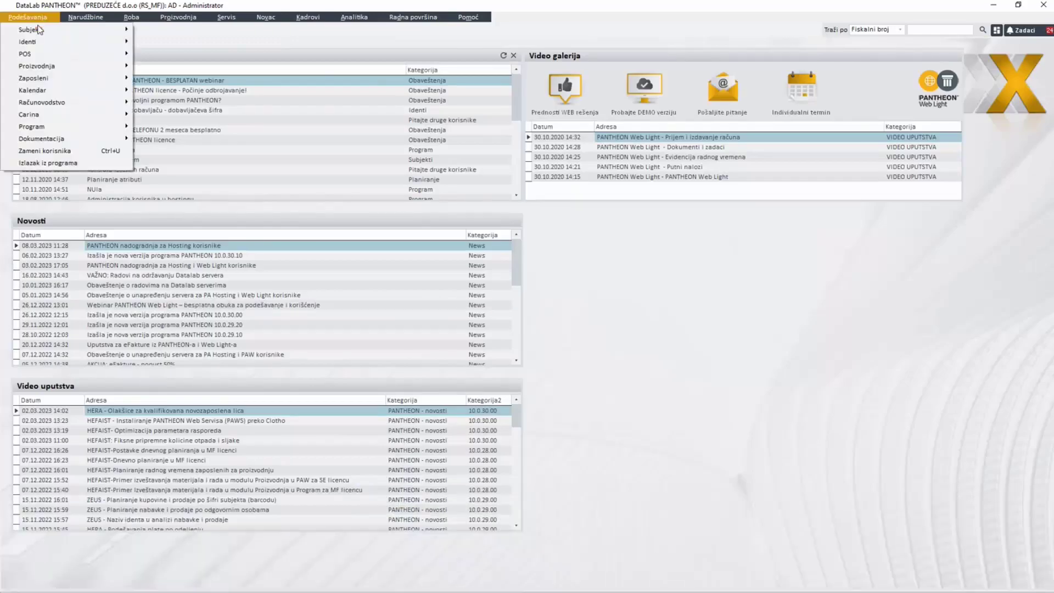
{"action": "mouse_move", "coordinate": [71, 127]}
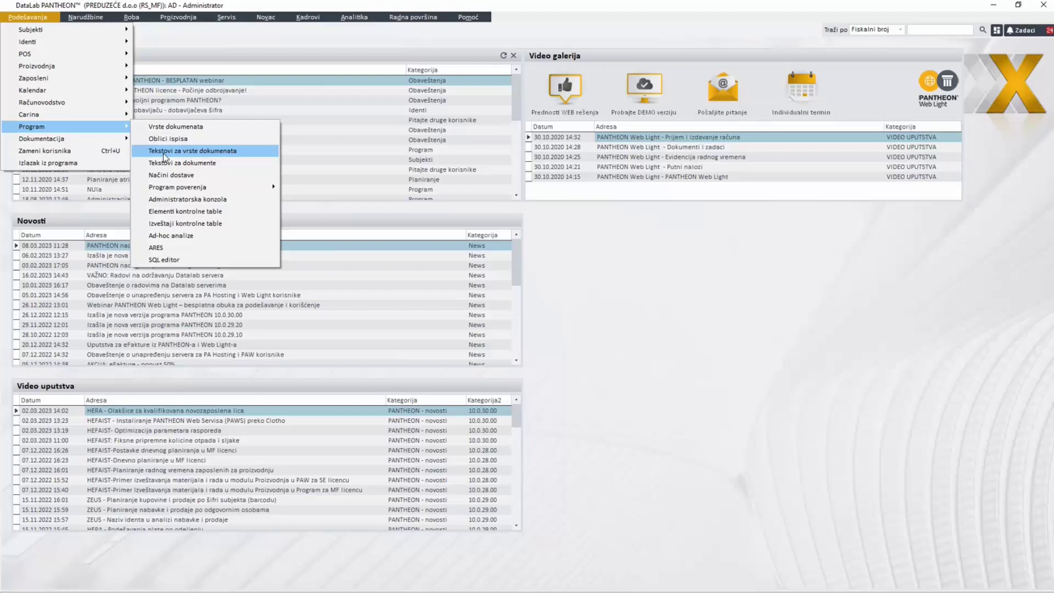
{"action": "left_click", "coordinate": [184, 201]}
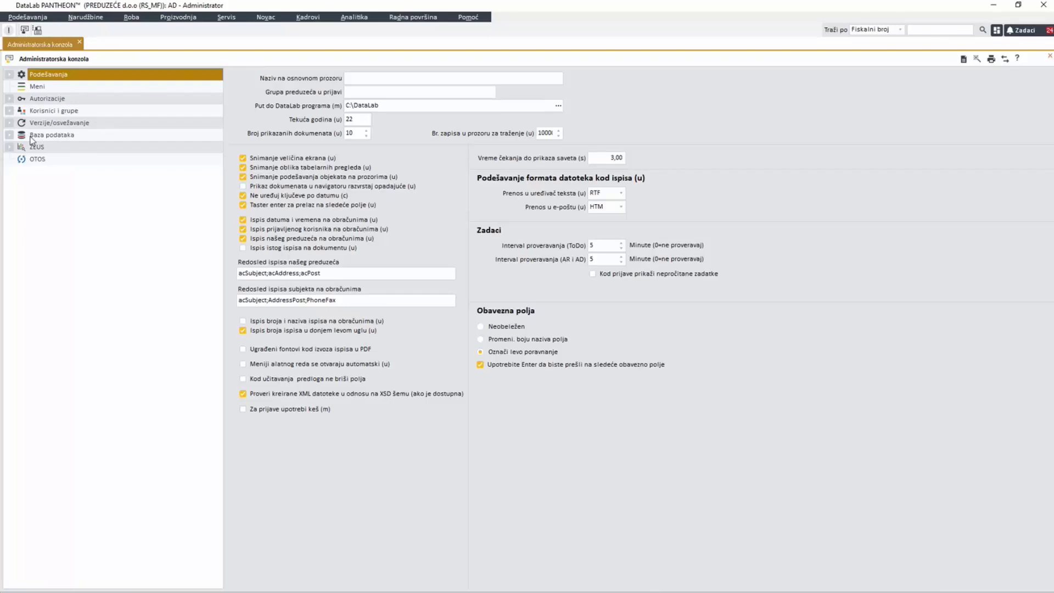
{"action": "left_click", "coordinate": [10, 135]}
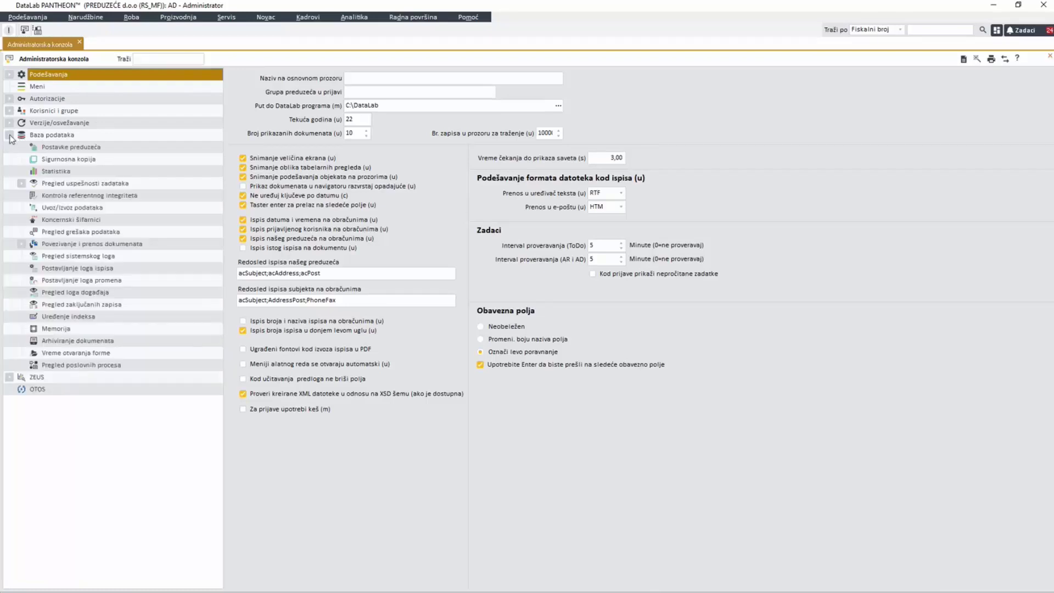
{"action": "left_click", "coordinate": [76, 160]}
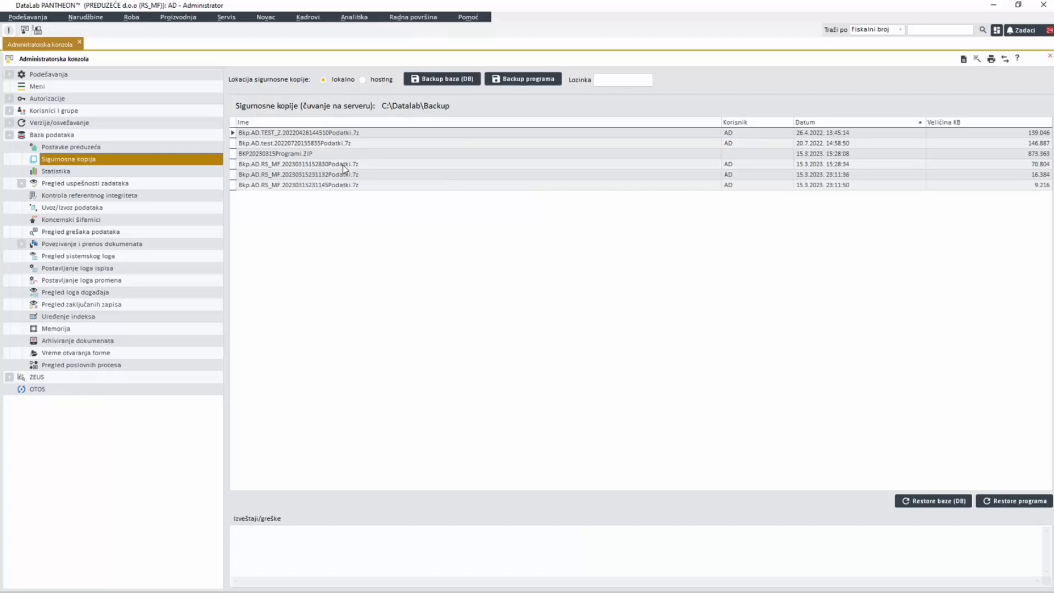
Switch the backup location to hosting and look through the list of hosted backups
{"action": "left_click", "coordinate": [363, 81]}
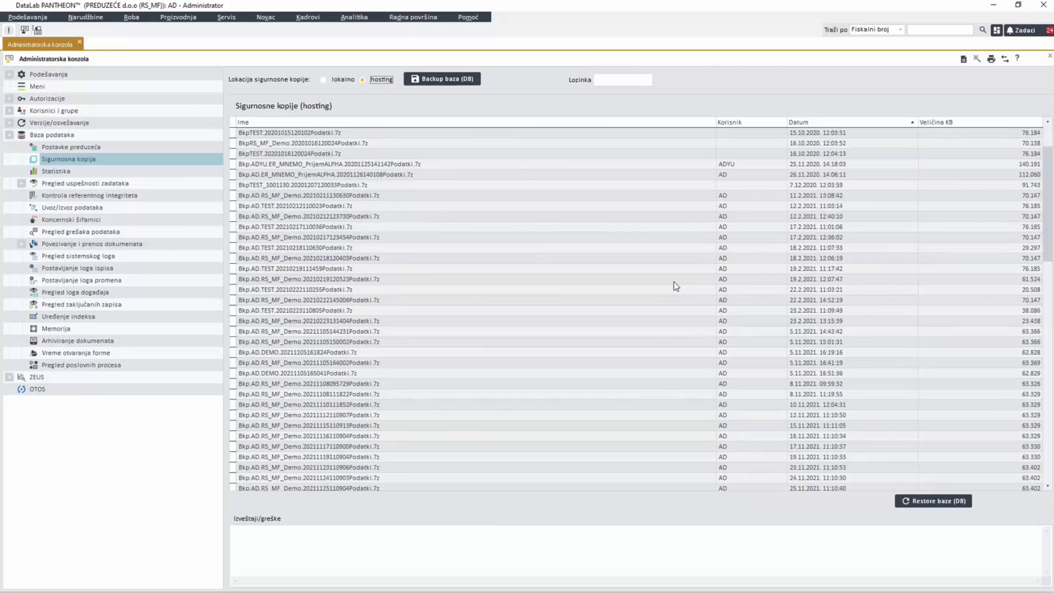
{"action": "scroll", "coordinate": [673, 281], "scroll_direction": "down", "scroll_amount": 5}
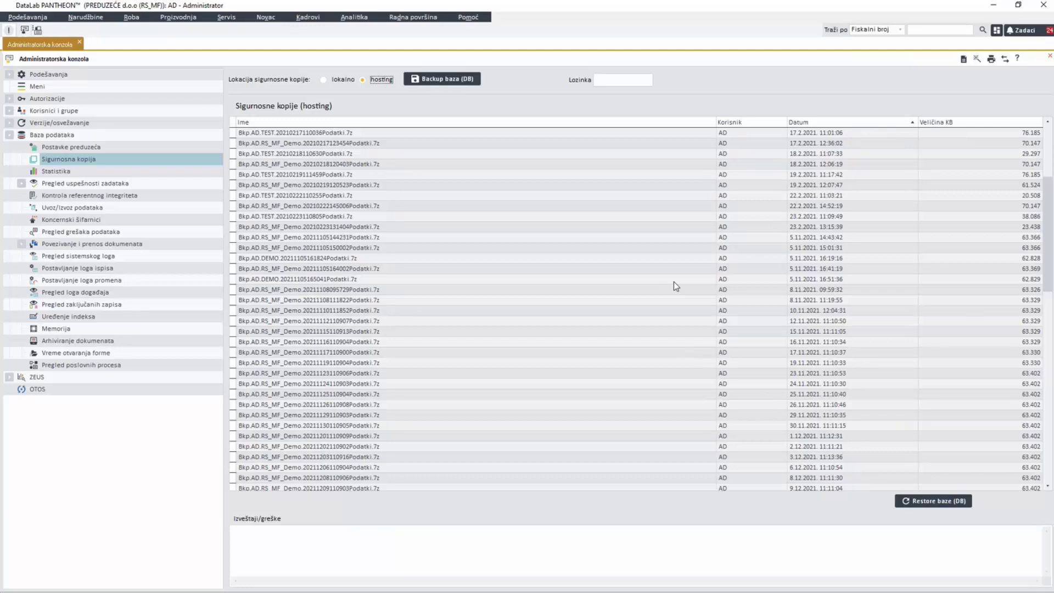
{"action": "scroll", "coordinate": [675, 286], "scroll_direction": "down", "scroll_amount": 6}
{"action": "scroll", "coordinate": [676, 281], "scroll_direction": "down", "scroll_amount": 5}
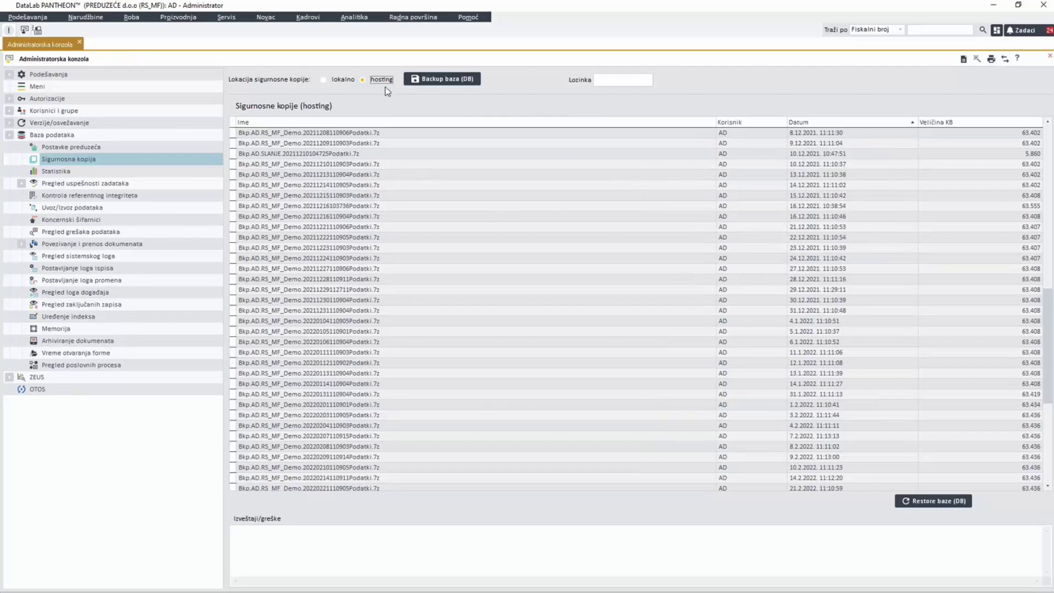
Back up the PREDUZEĆE d.o.o (RS_MF) database to the hosting location
{"action": "scroll", "coordinate": [697, 241], "scroll_direction": "down", "scroll_amount": 5}
{"action": "scroll", "coordinate": [701, 244], "scroll_direction": "down", "scroll_amount": 2}
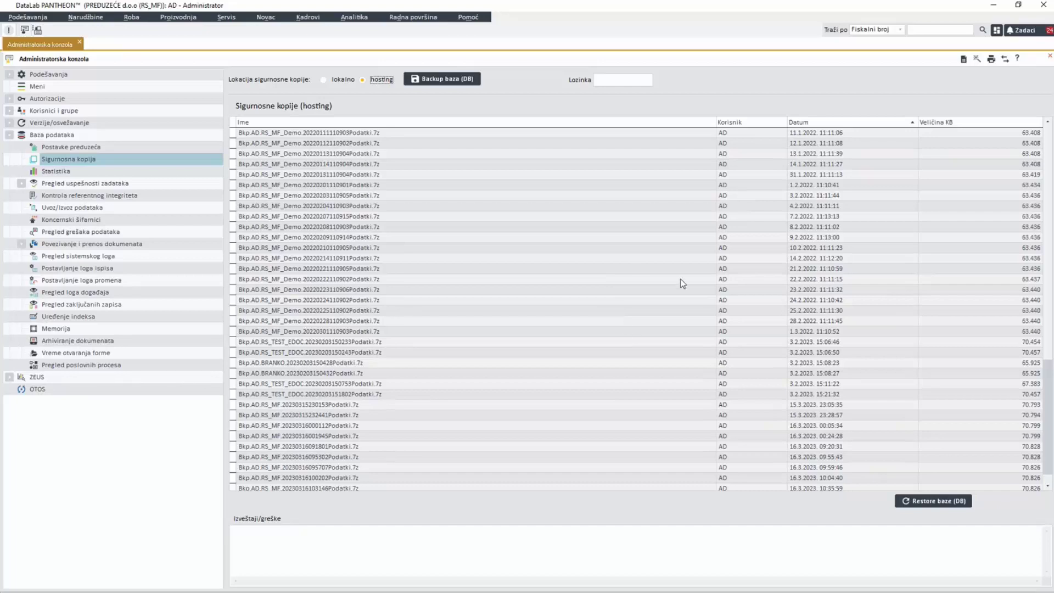
{"action": "scroll", "coordinate": [683, 285], "scroll_direction": "down", "scroll_amount": 1}
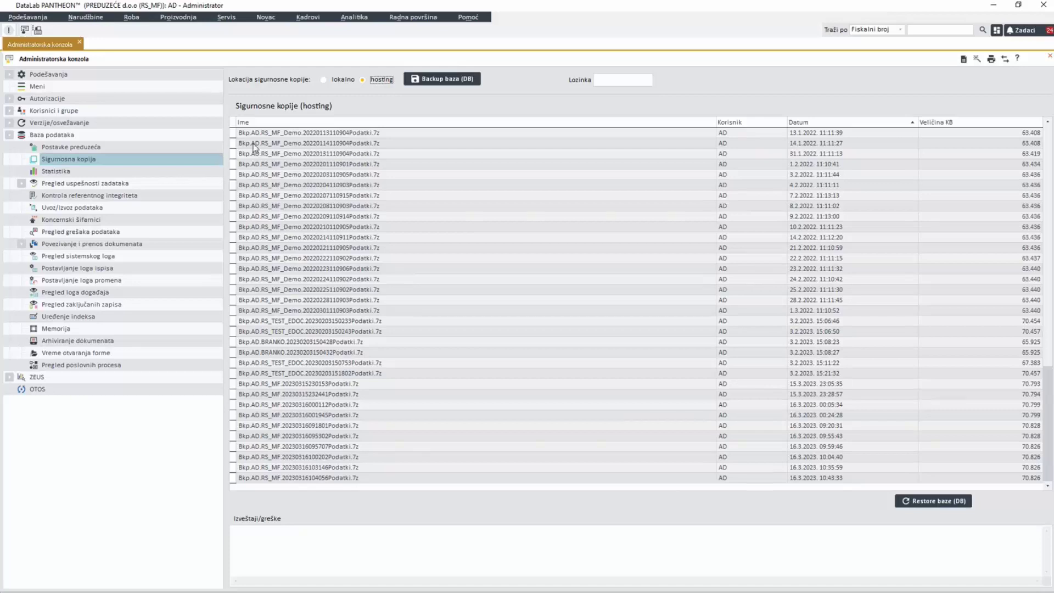
{"action": "left_click", "coordinate": [432, 81]}
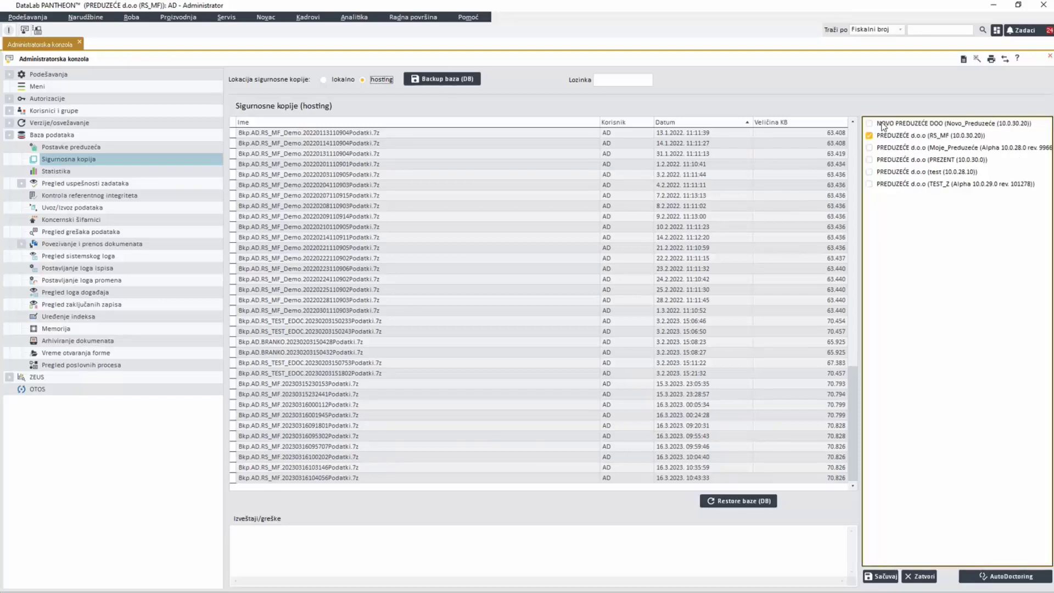
{"action": "left_click", "coordinate": [873, 577]}
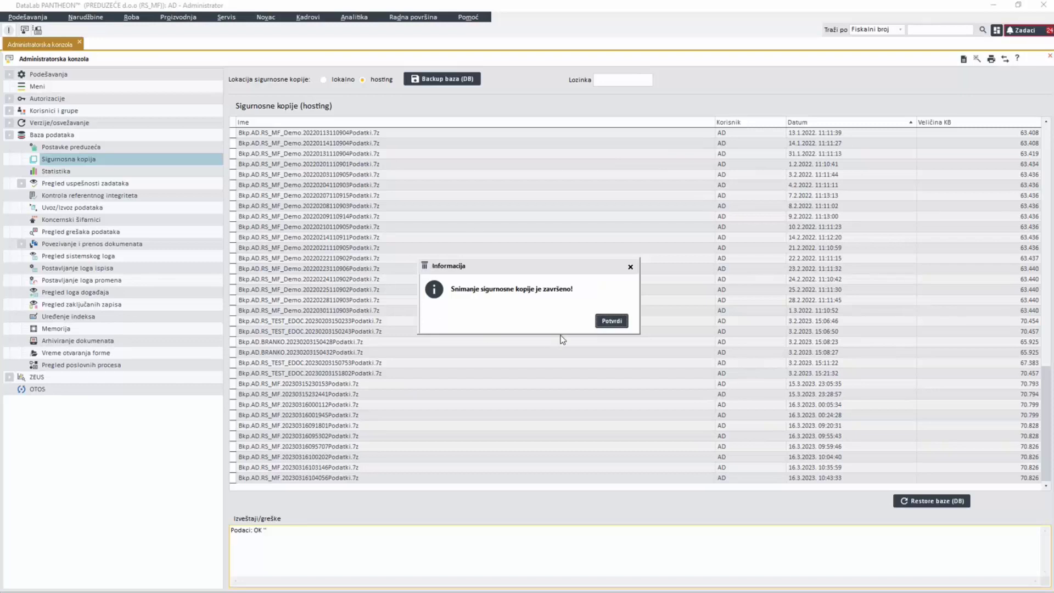
{"action": "left_click", "coordinate": [612, 320]}
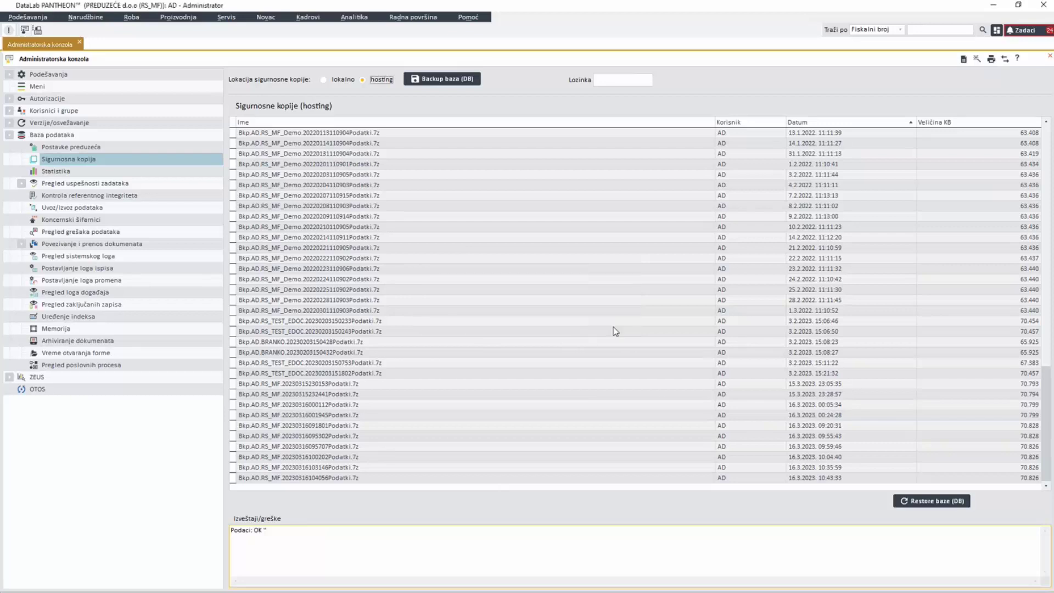
Locate the newest RS_MF backup in the hosted backup list, select it, and exit PANTHEON
{"action": "left_click_drag", "start_coordinate": [1049, 222], "coordinate": [1047, 240]}
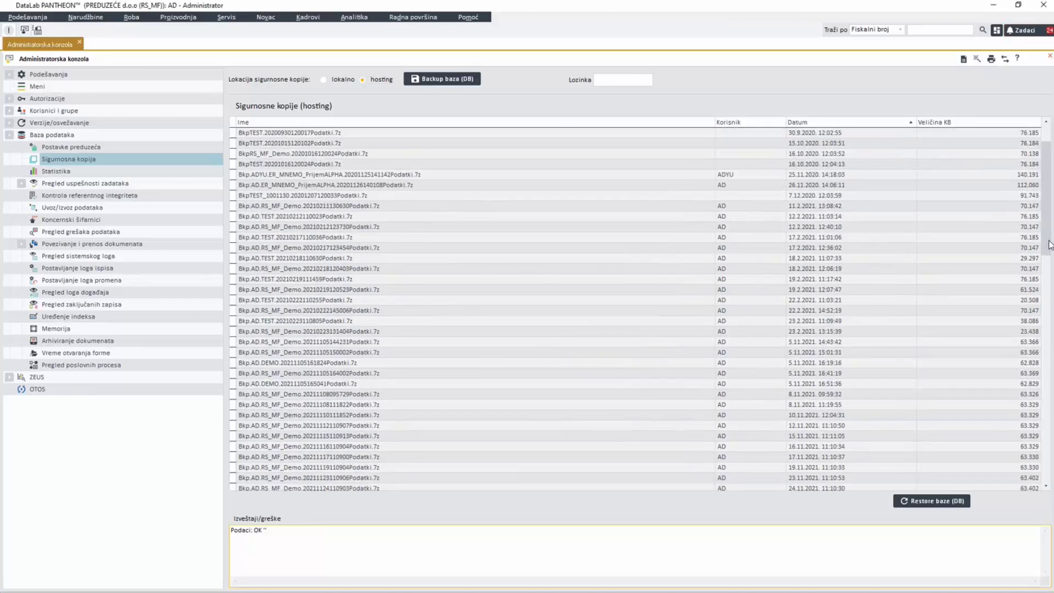
{"action": "scroll", "coordinate": [802, 321], "scroll_direction": "down", "scroll_amount": 15}
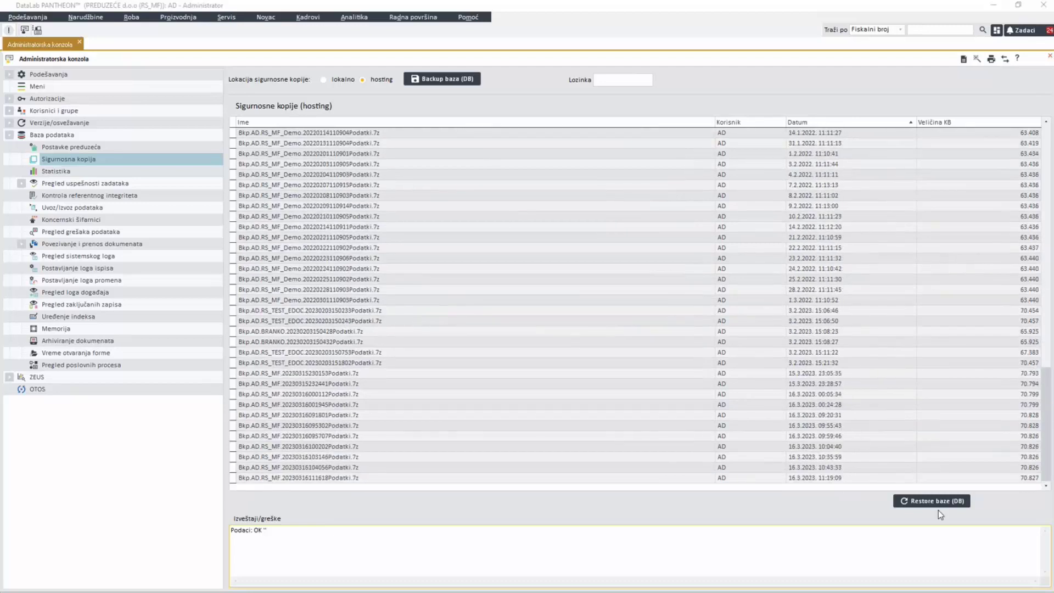
{"action": "left_click", "coordinate": [478, 477]}
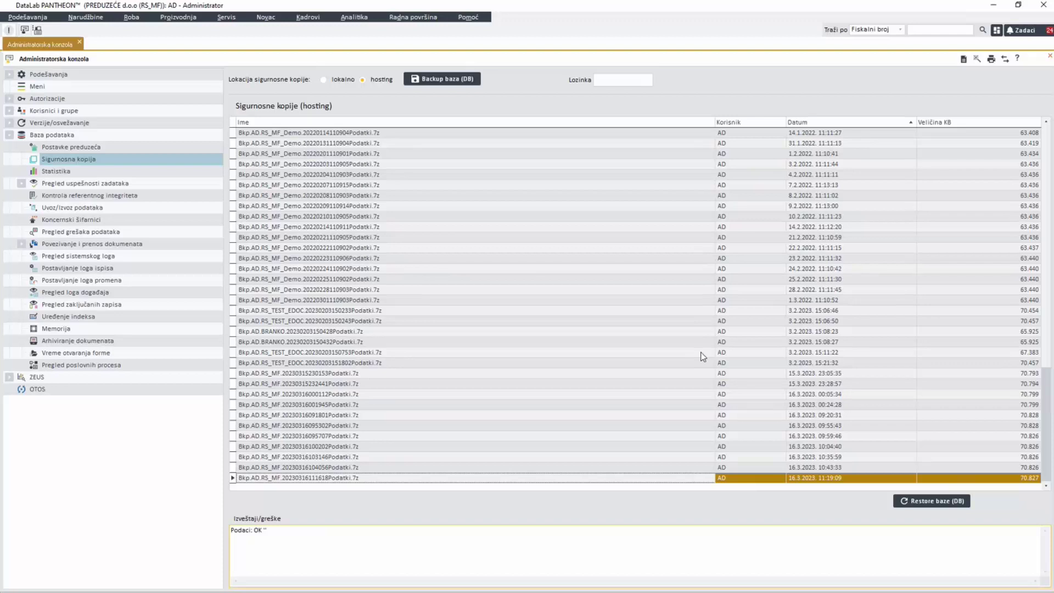
{"action": "left_click", "coordinate": [1043, 5]}
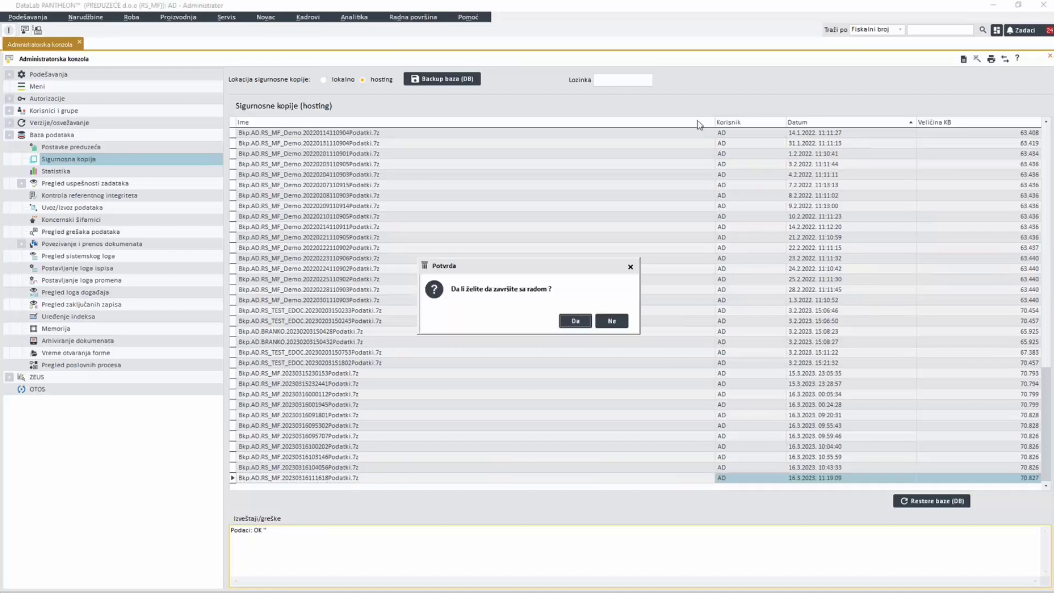
{"action": "left_click", "coordinate": [569, 323]}
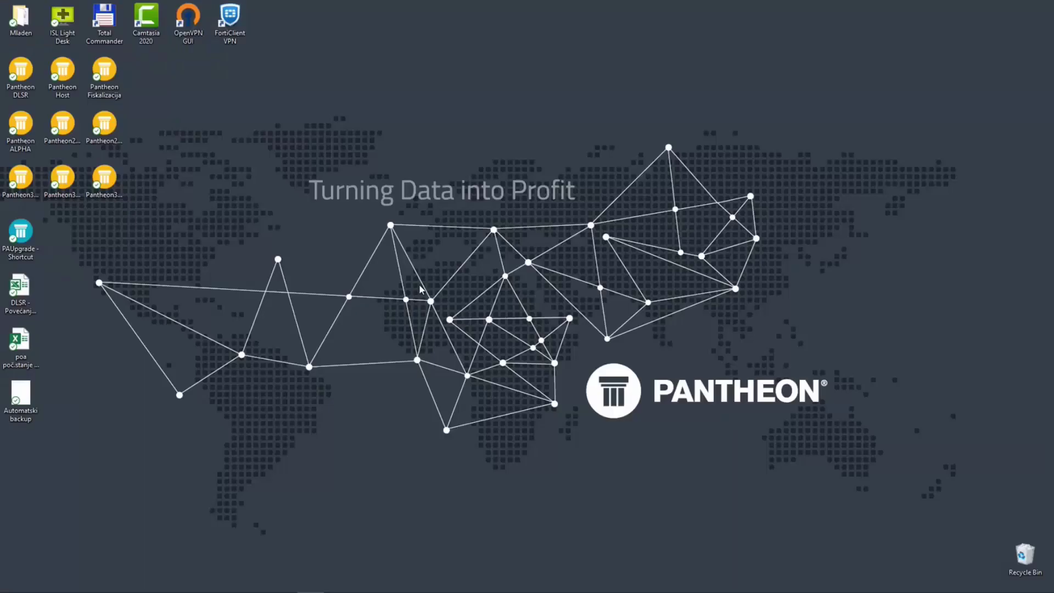
Open the file location of the Pantheon3020 desktop shortcut and create a shortcut to the Pantheon3020 application in the DataLab folder
{"action": "left_click", "coordinate": [102, 187]}
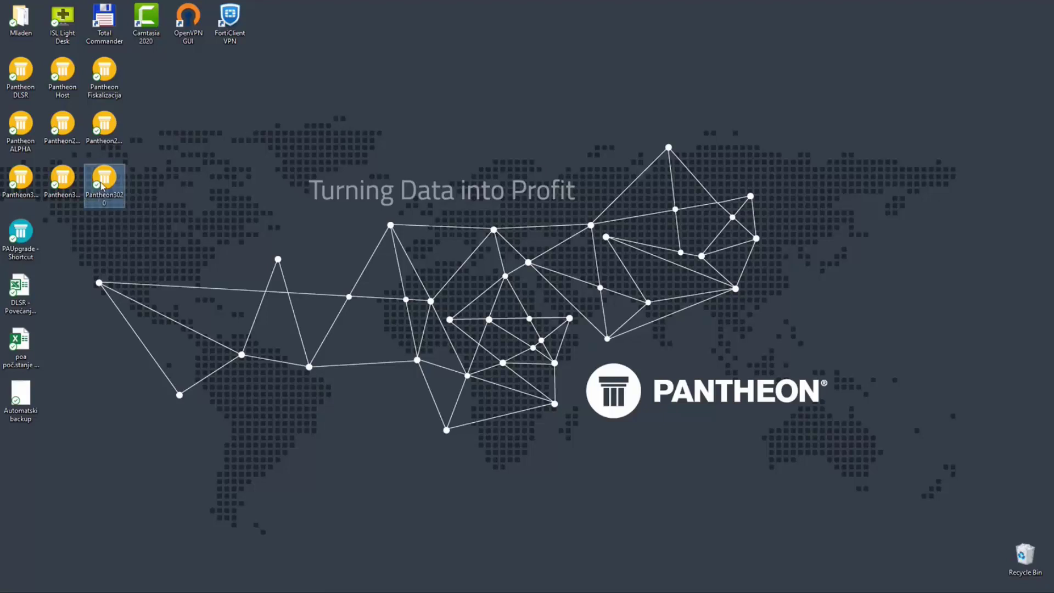
{"action": "right_click", "coordinate": [102, 186]}
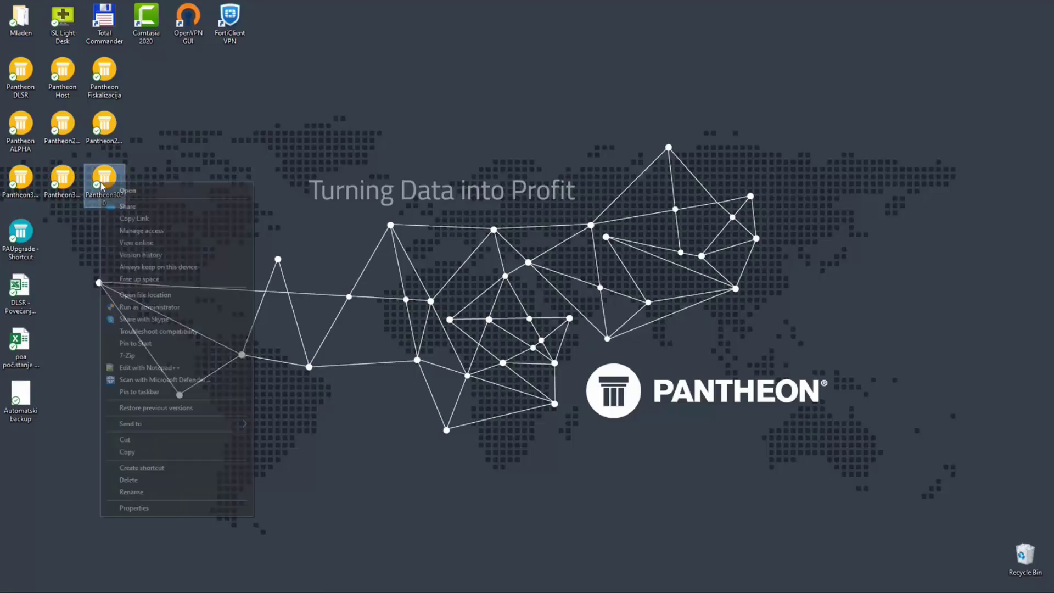
{"action": "left_click", "coordinate": [172, 505]}
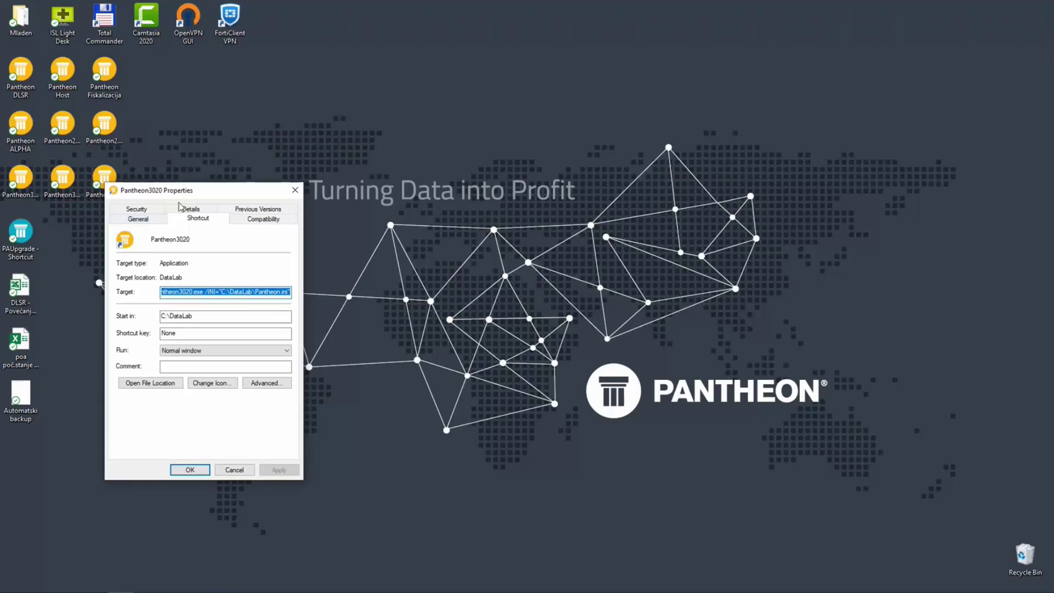
{"action": "left_click", "coordinate": [141, 385]}
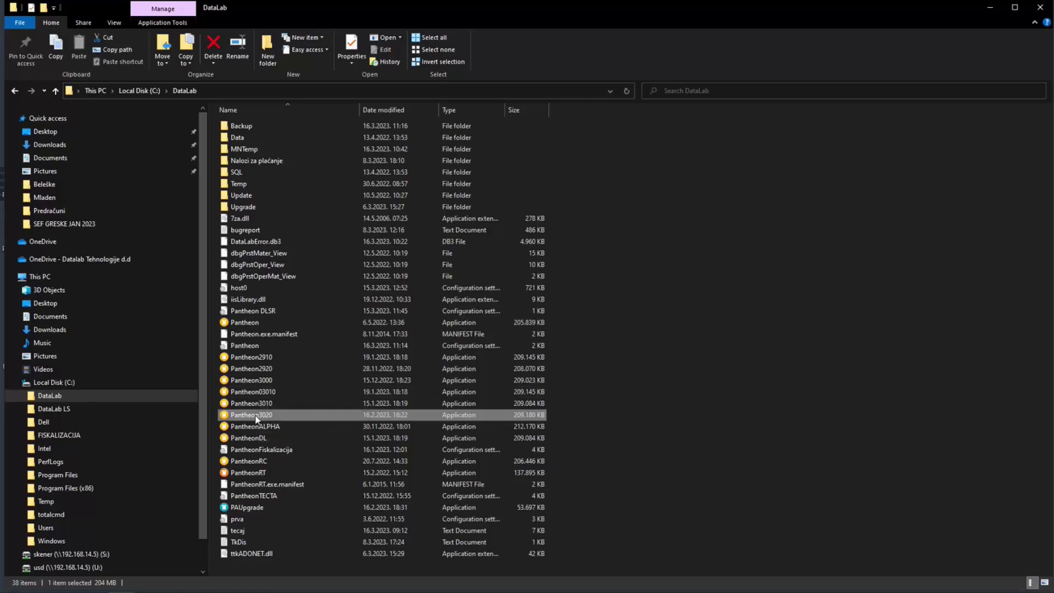
{"action": "right_click", "coordinate": [256, 420]}
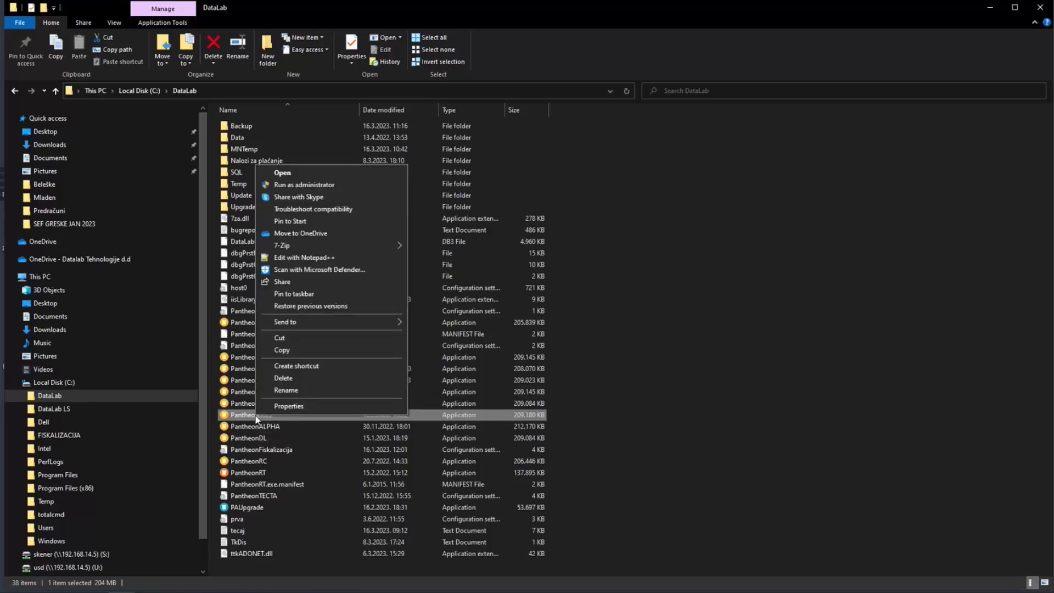
{"action": "left_click", "coordinate": [276, 368]}
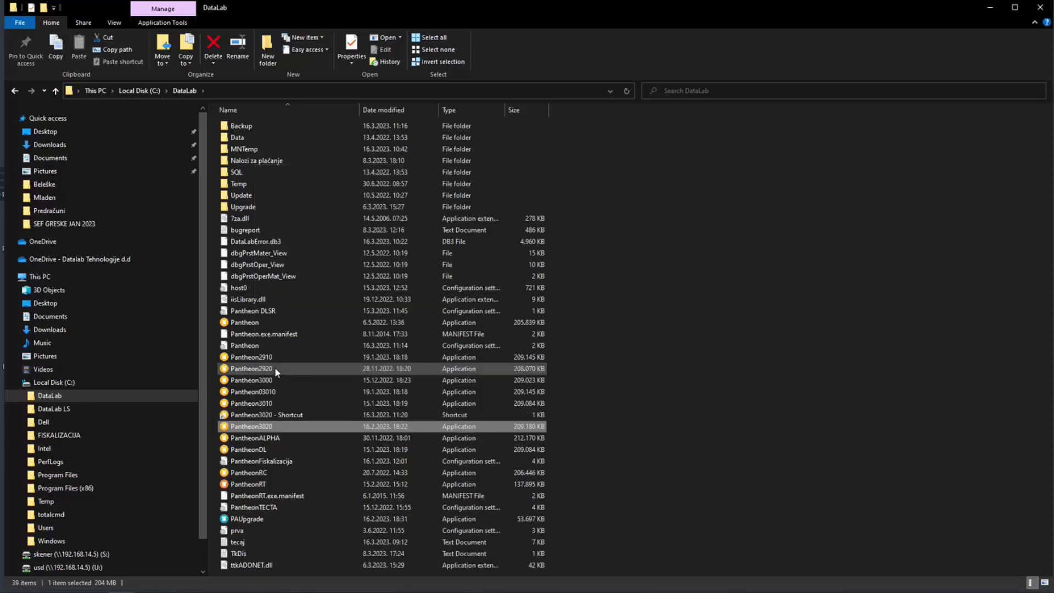
Append the login parameter with username and password, plus /BCKP:DB=RS_MF /BCKP:FULL /BCKP:CLOUD, to the target of "Pantheon3020 - Shortcut"
{"action": "left_click", "coordinate": [282, 414]}
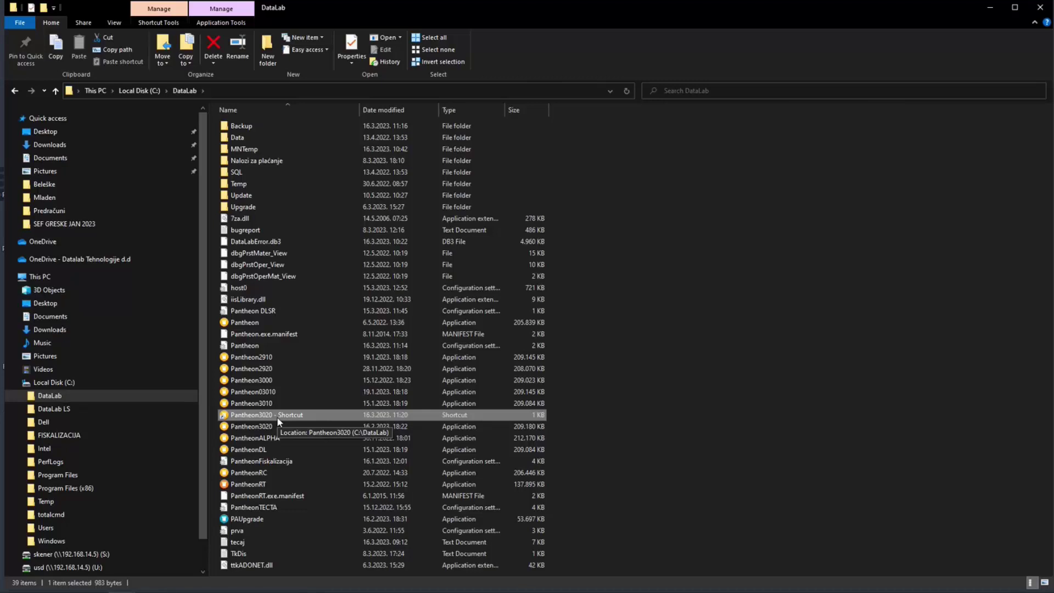
{"action": "key", "text": "alt+Return"}
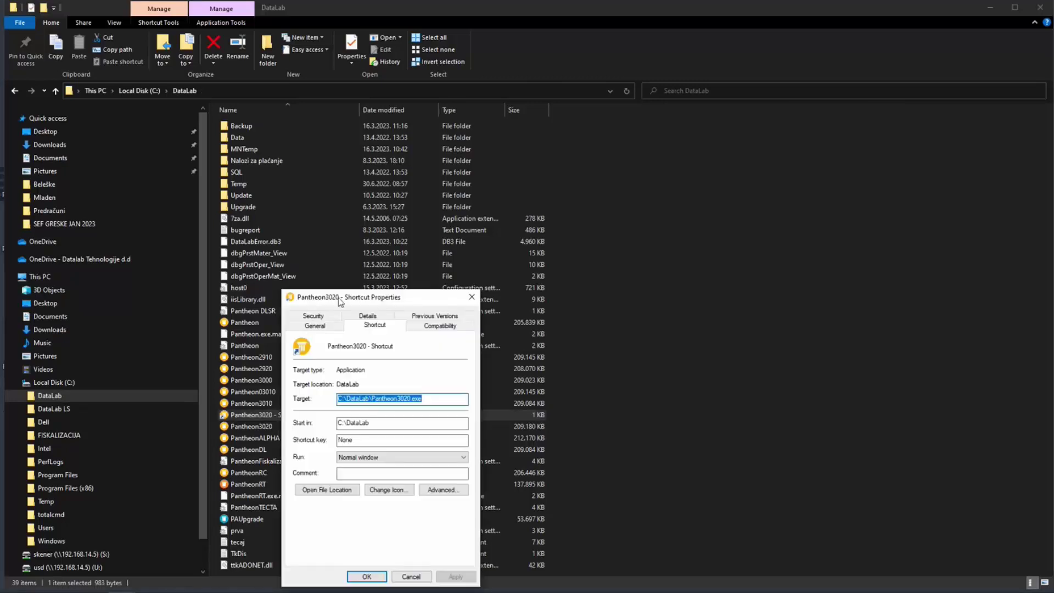
{"action": "left_click_drag", "start_coordinate": [340, 302], "coordinate": [360, 185]}
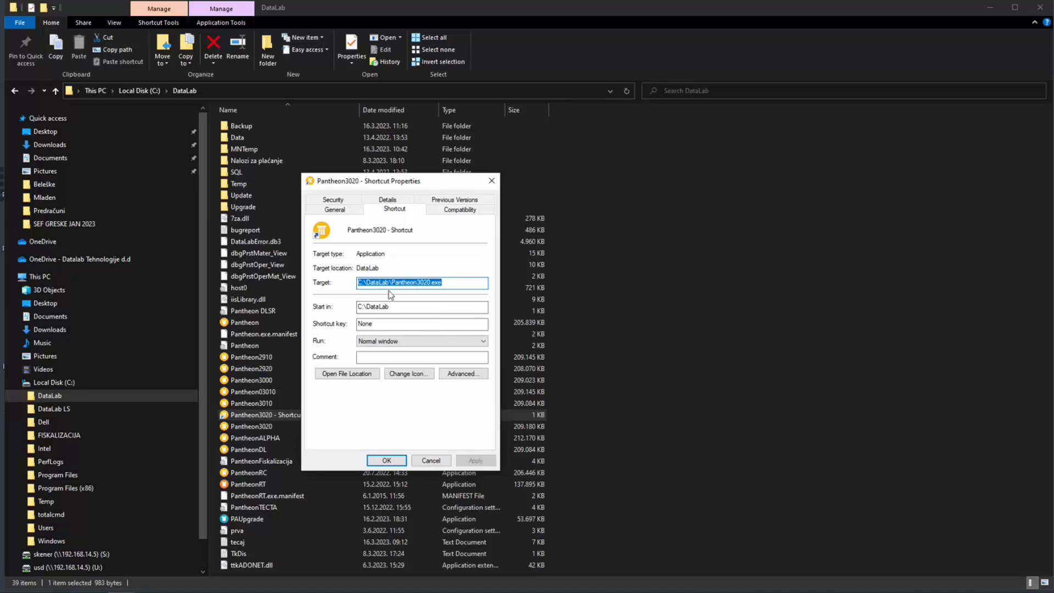
{"action": "left_click", "coordinate": [444, 284]}
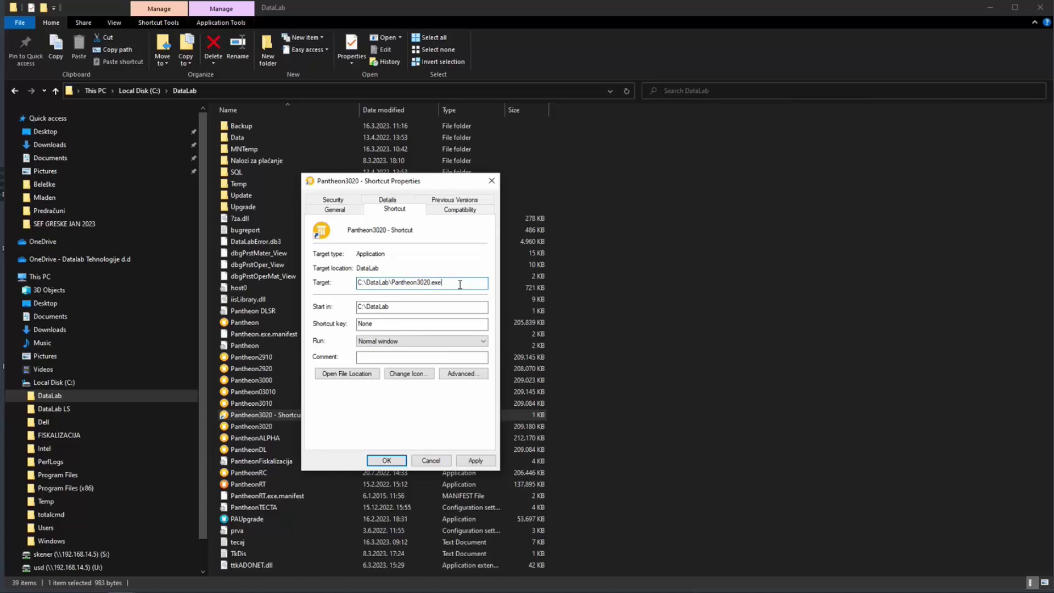
{"action": "type", "text": "/BCKP:DB=RS_MF /BCKP:FULL /BCKP:CLOUD"}
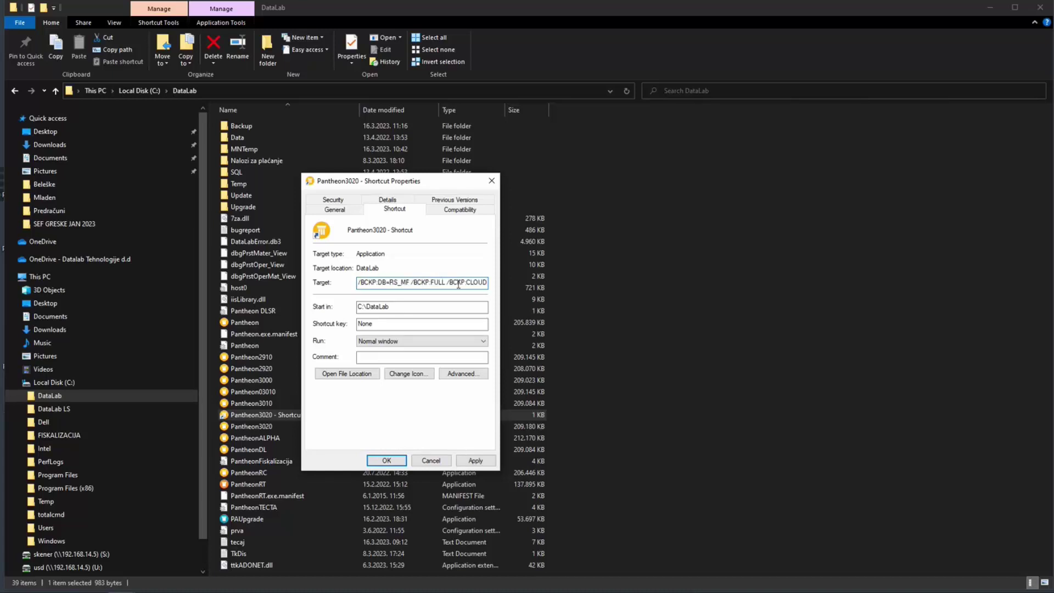
Examine the login, database, full-backup and cloud parameters in the new shortcut's target
{"action": "left_click", "coordinate": [359, 284]}
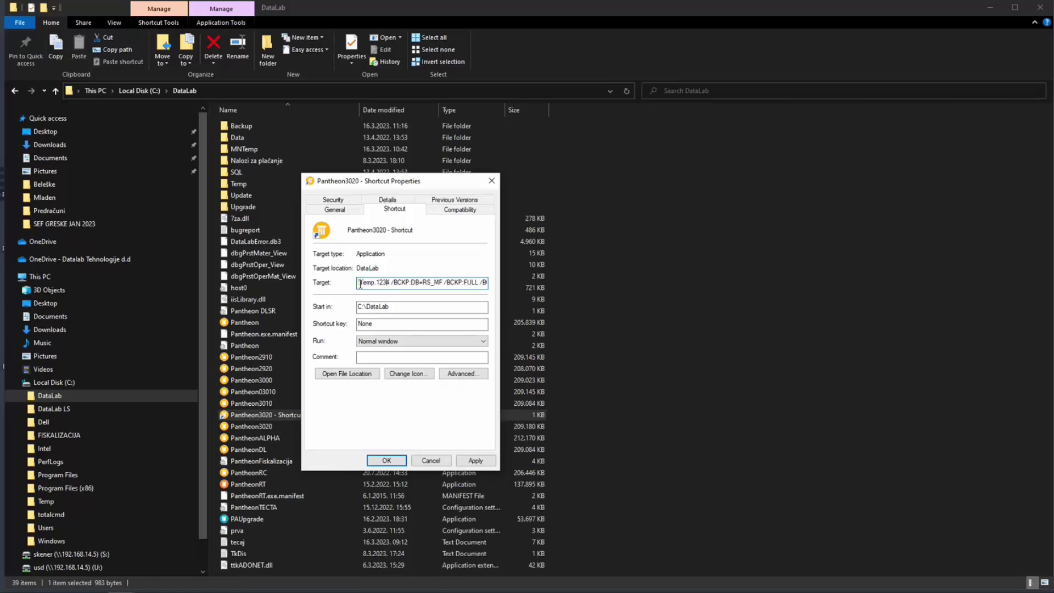
{"action": "key", "text": "Left"}
{"action": "key", "text": "Left"}
{"action": "key", "text": "Left"}
{"action": "key", "text": "Left"}
{"action": "key", "text": "Left"}
{"action": "key", "text": "Left"}
{"action": "key", "text": "Left"}
{"action": "key", "text": "Left"}
{"action": "key", "text": "Left"}
{"action": "key", "text": "Left"}
{"action": "key", "text": "Left"}
{"action": "key", "text": "Left"}
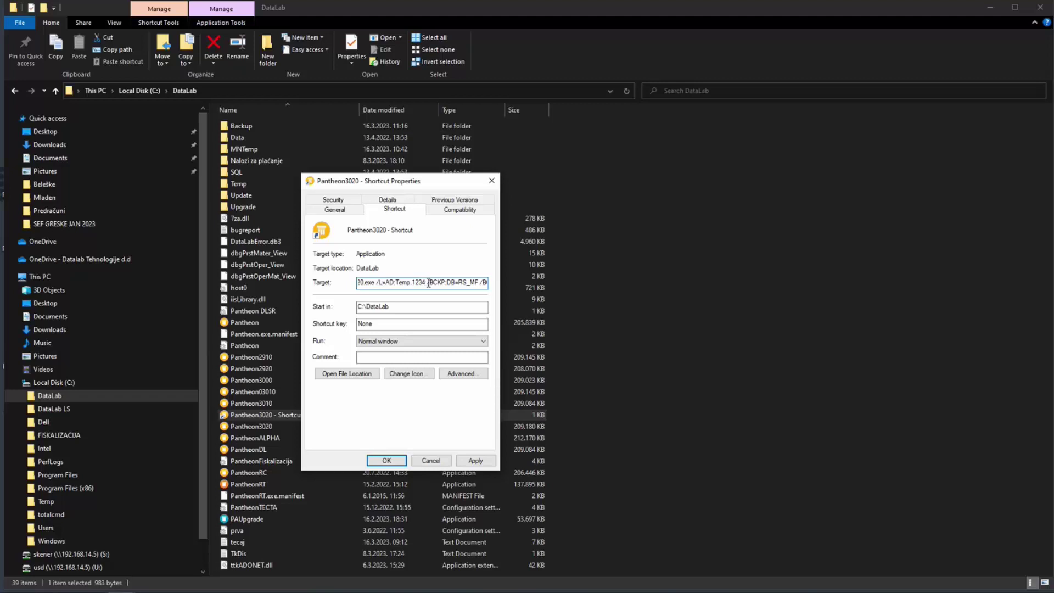
{"action": "left_click_drag", "start_coordinate": [428, 282], "coordinate": [477, 284]}
{"action": "left_click_drag", "start_coordinate": [481, 282], "coordinate": [489, 287]}
{"action": "left_click", "coordinate": [481, 286]}
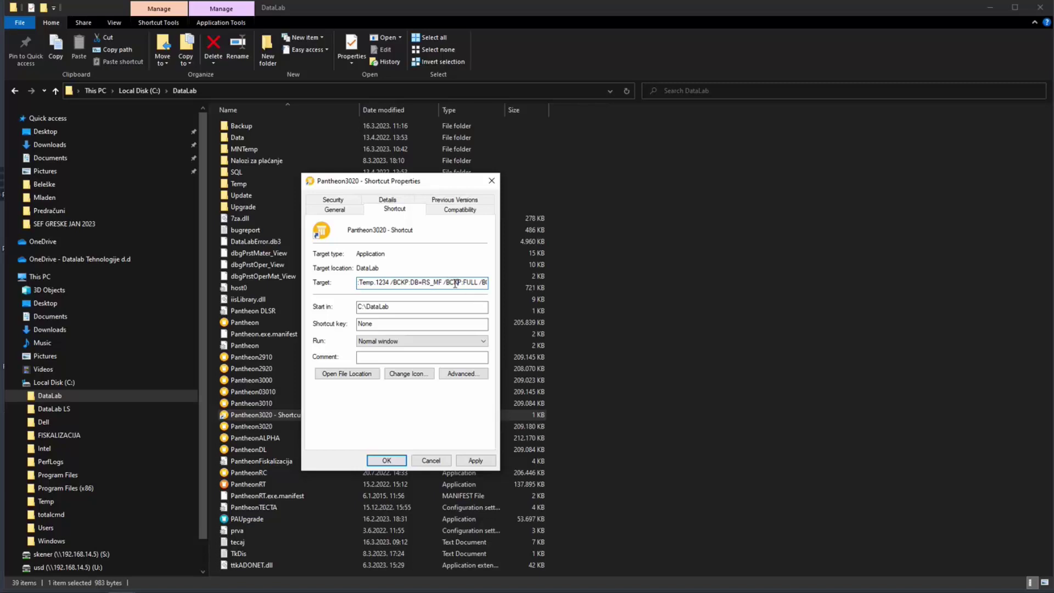
{"action": "left_click_drag", "start_coordinate": [479, 283], "coordinate": [497, 286]}
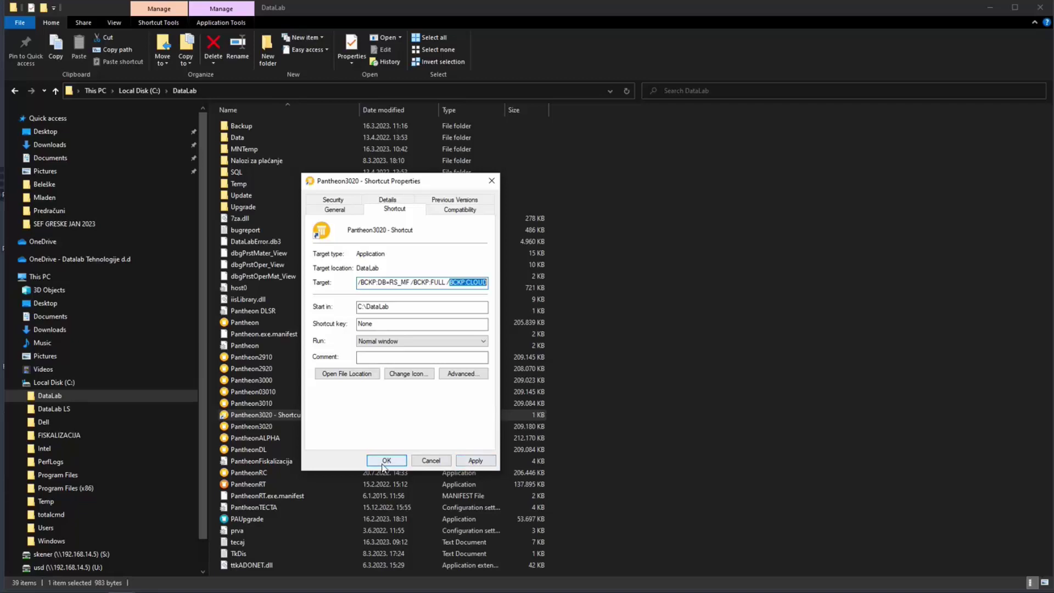
Save the new shortcut's properties and clear the DataLab folder window and the desktop shortcut's properties off the screen
{"action": "left_click", "coordinate": [460, 464]}
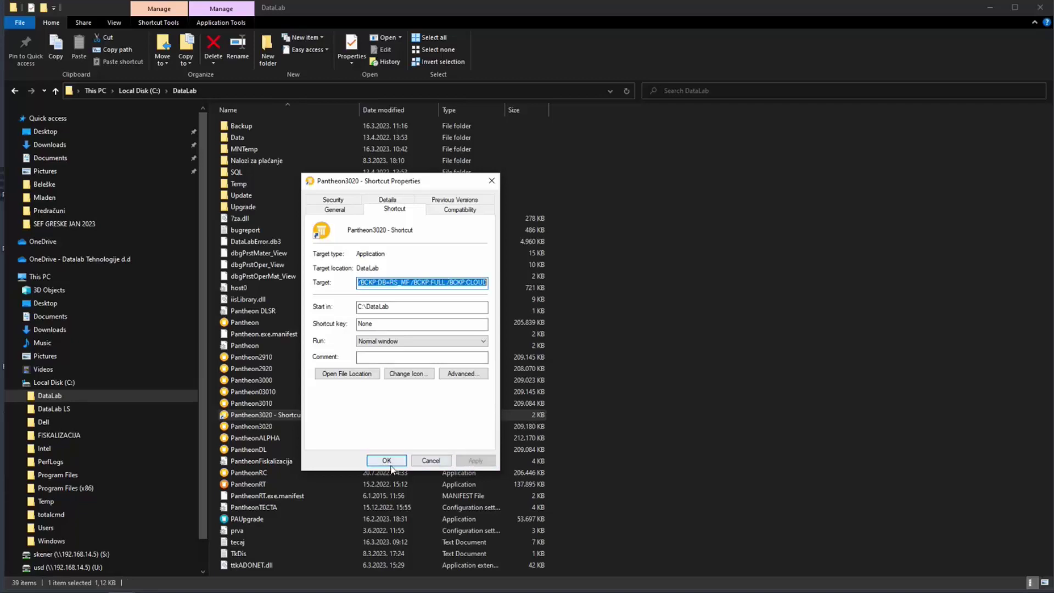
{"action": "left_click", "coordinate": [386, 461]}
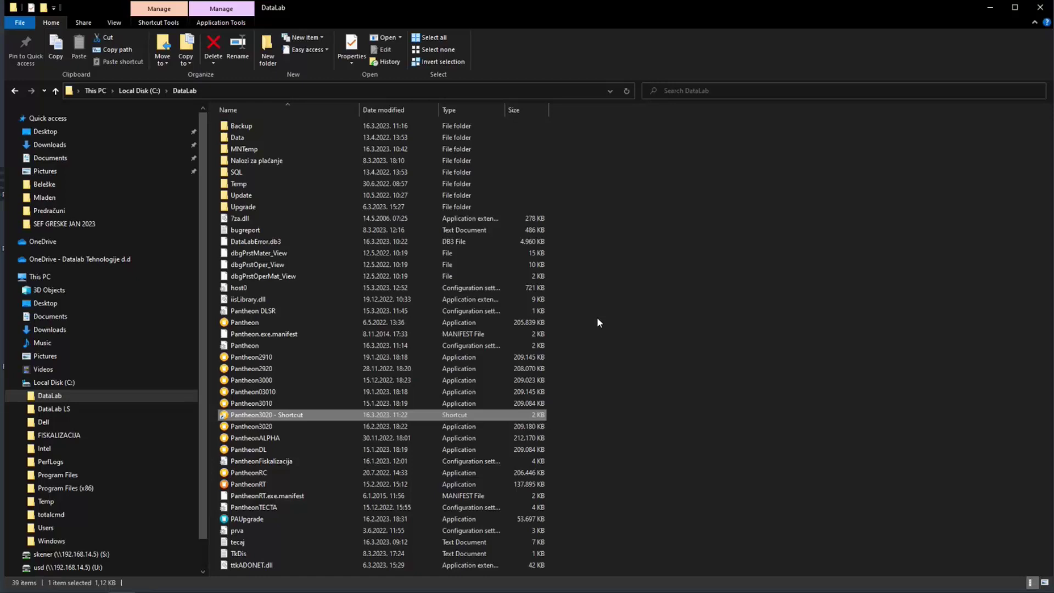
{"action": "left_click", "coordinate": [998, 15]}
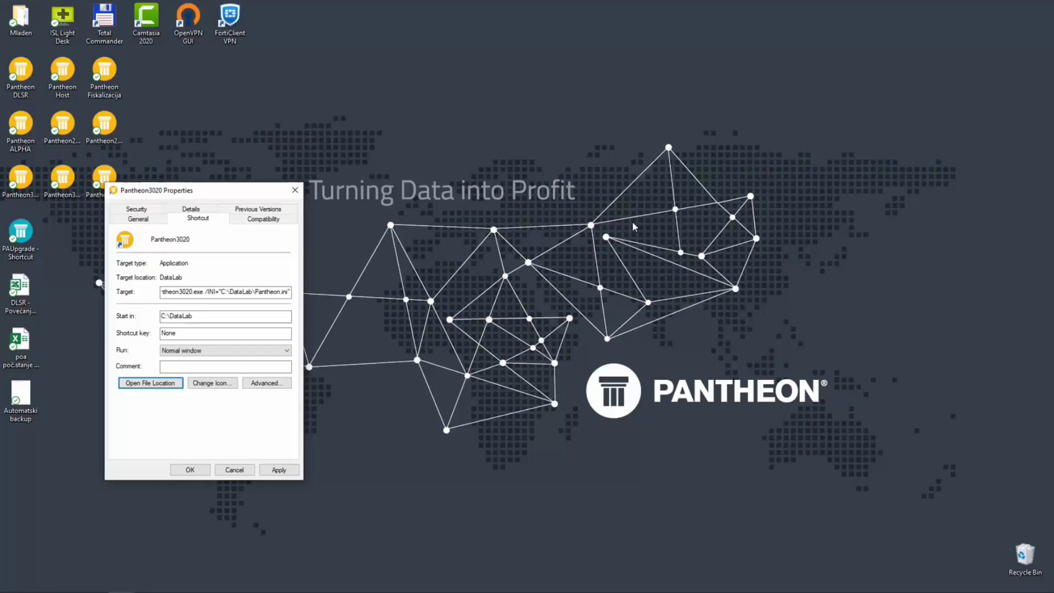
{"action": "key", "text": "Escape"}
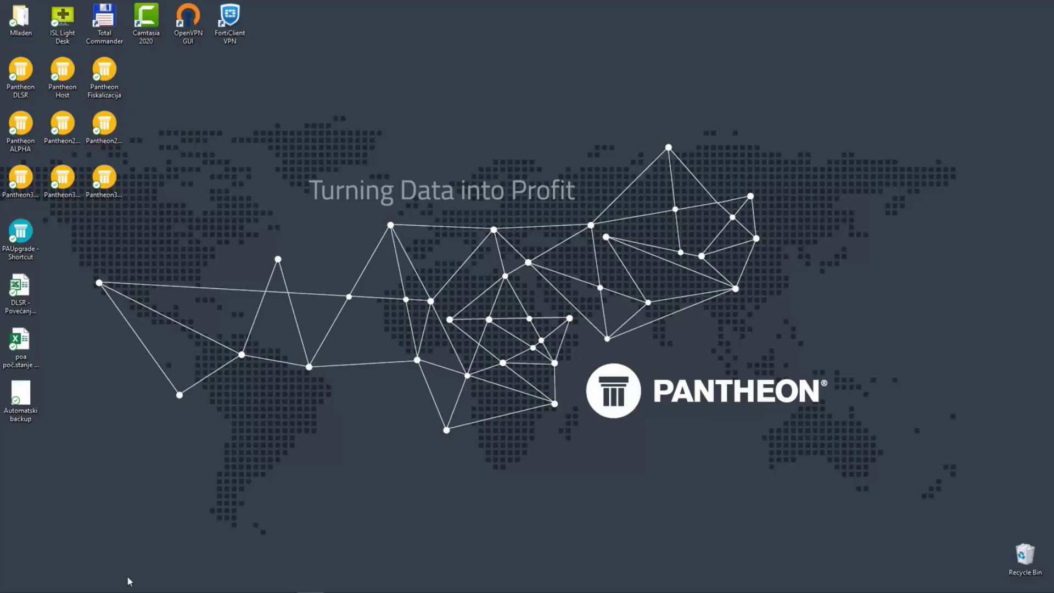
Search Windows for Task Scheduler, launch it and open the Task Scheduler Library
{"action": "mouse_move", "coordinate": [130, 591]}
{"action": "left_click", "coordinate": [47, 585]}
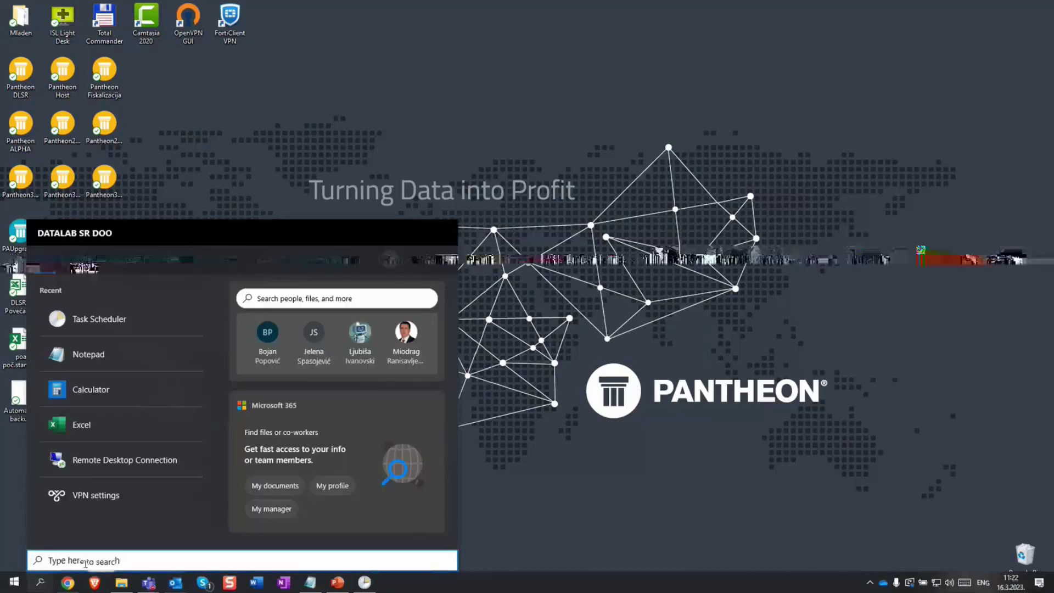
{"action": "type", "text": "ts"}
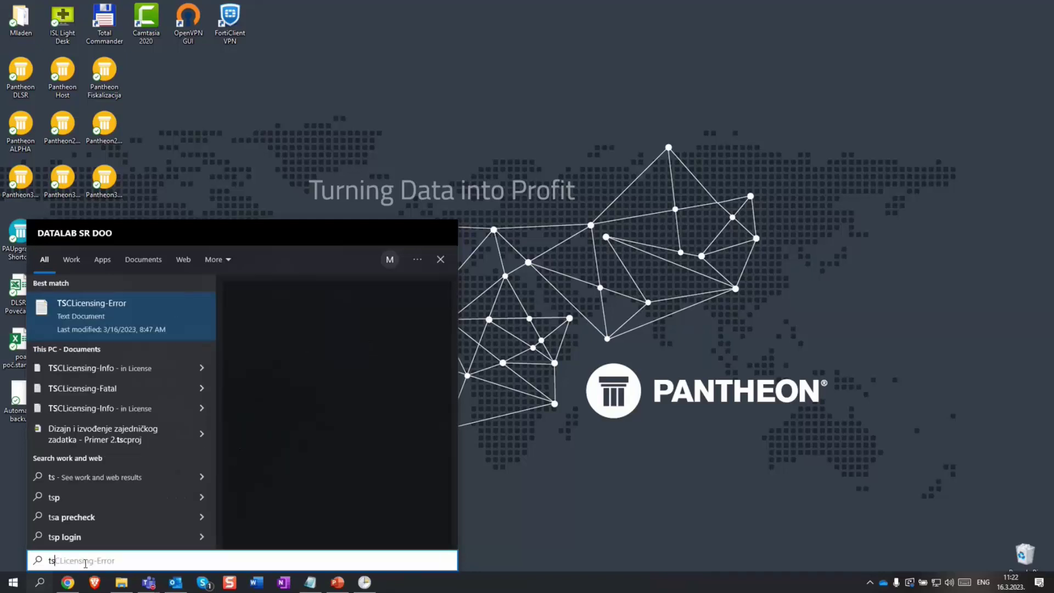
{"action": "key", "text": "BackSpace"}
{"action": "type", "text": "a"}
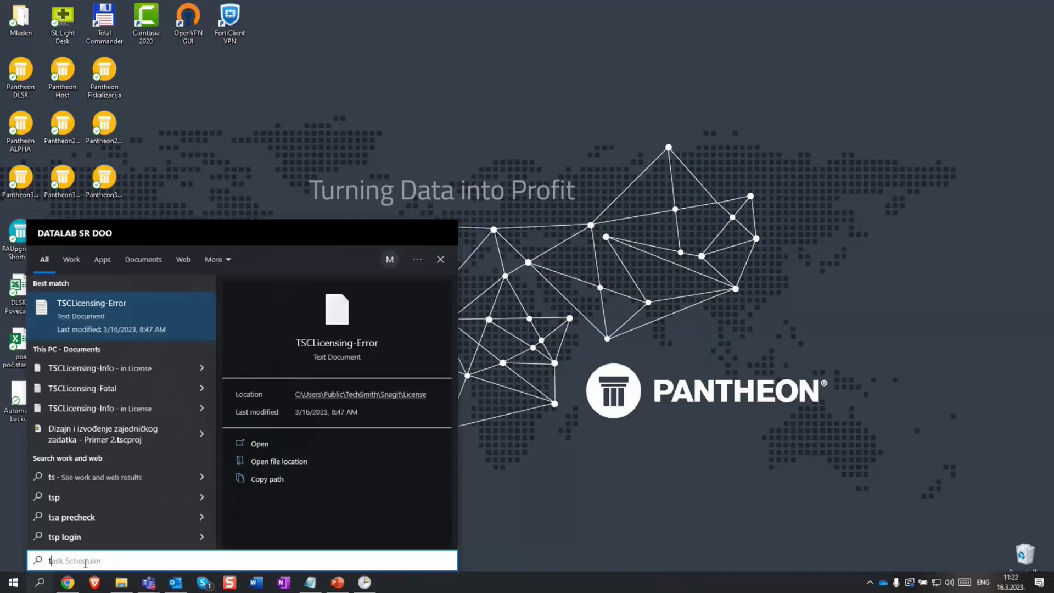
{"action": "left_click", "coordinate": [146, 317]}
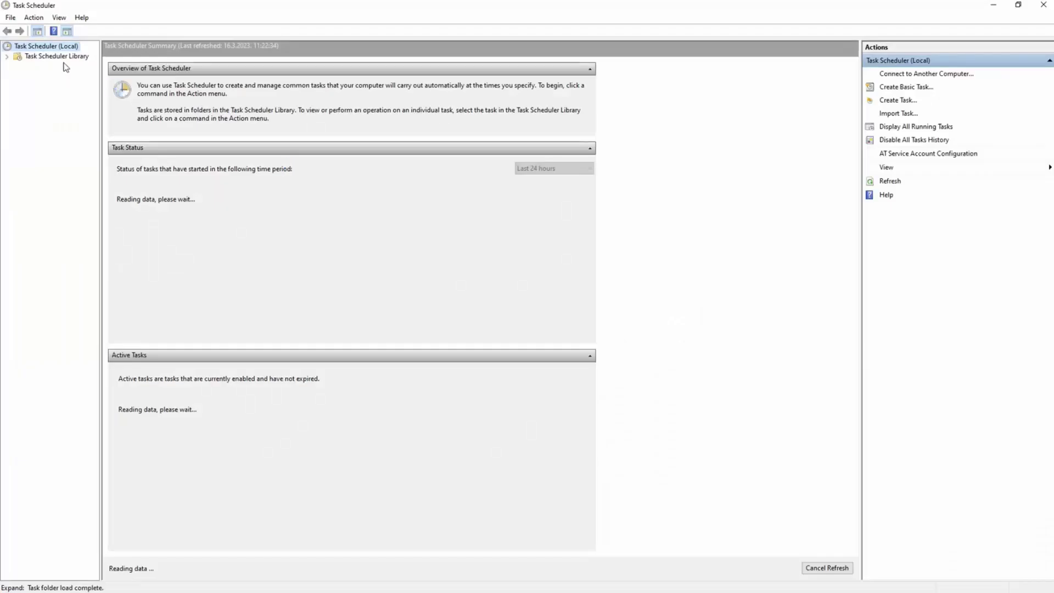
{"action": "left_click", "coordinate": [55, 56]}
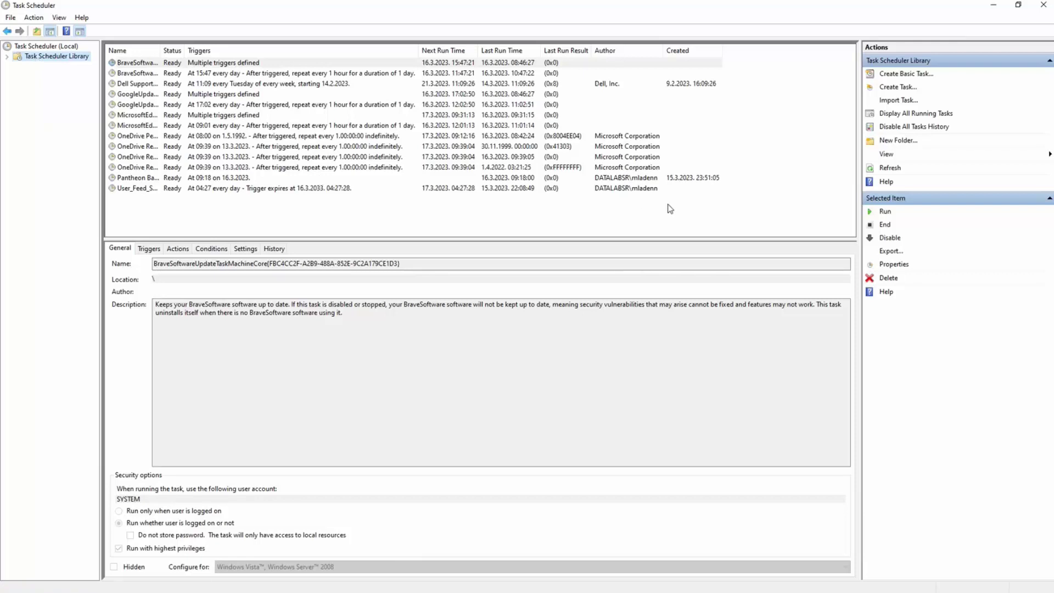
Create a task named "Pantheon Backup", described "Pokretanje automatskog backup-a", running whether user is logged on or not, configured for Windows 10
{"action": "left_click", "coordinate": [892, 88]}
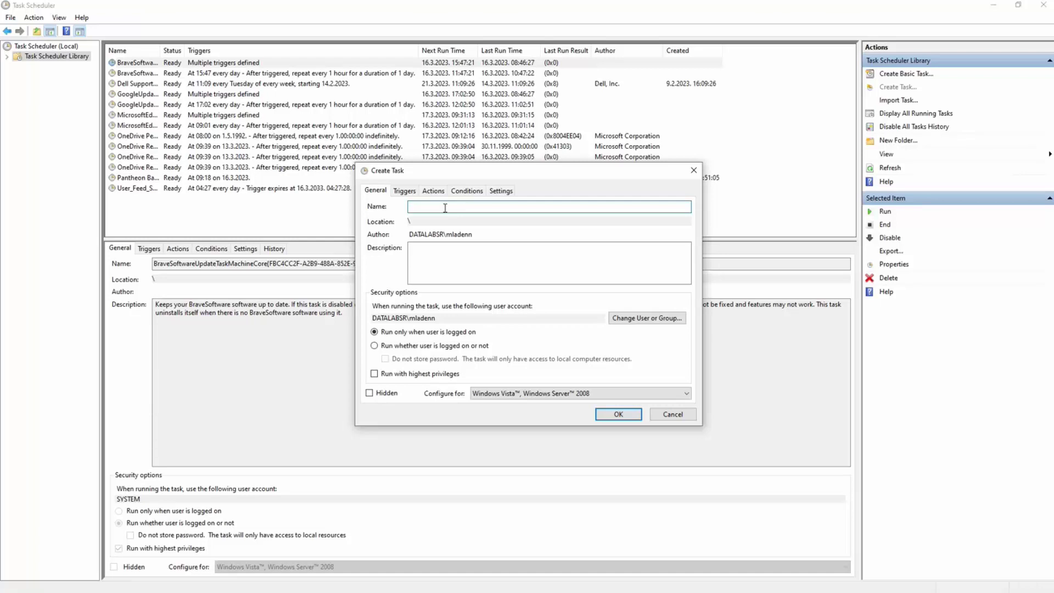
{"action": "type", "text": "Pantheon Backup"}
{"action": "left_click", "coordinate": [450, 251]}
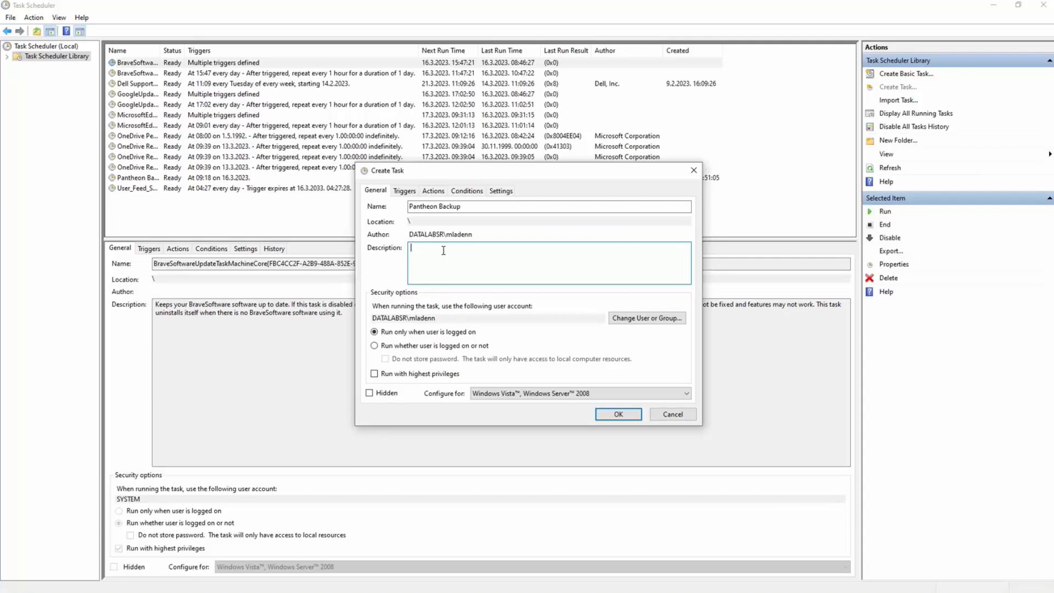
{"action": "type", "text": "Pokretanje automatskog backup-a"}
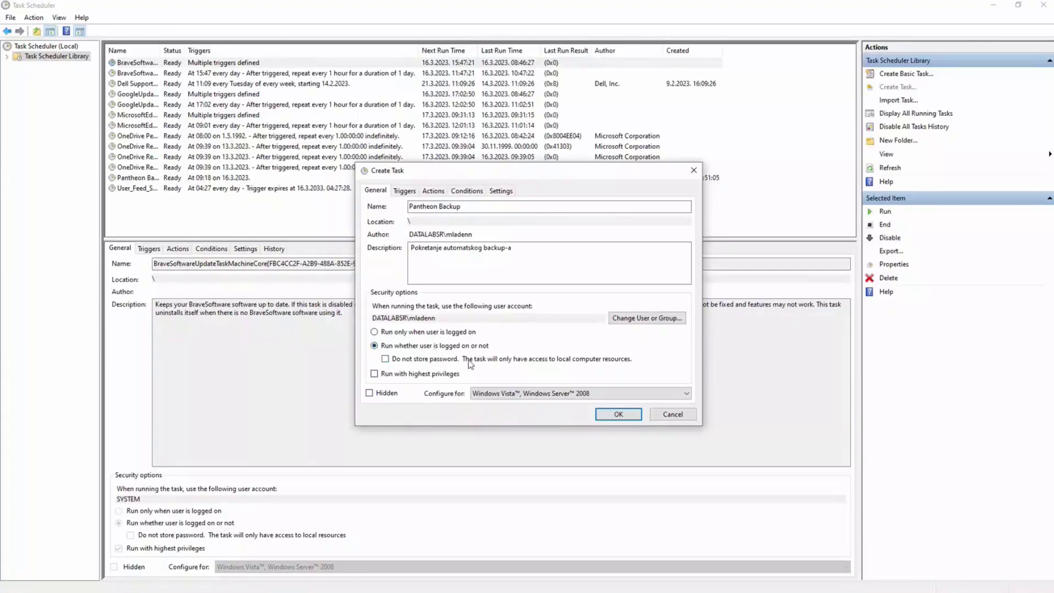
{"action": "left_click", "coordinate": [500, 394]}
{"action": "left_click", "coordinate": [498, 402]}
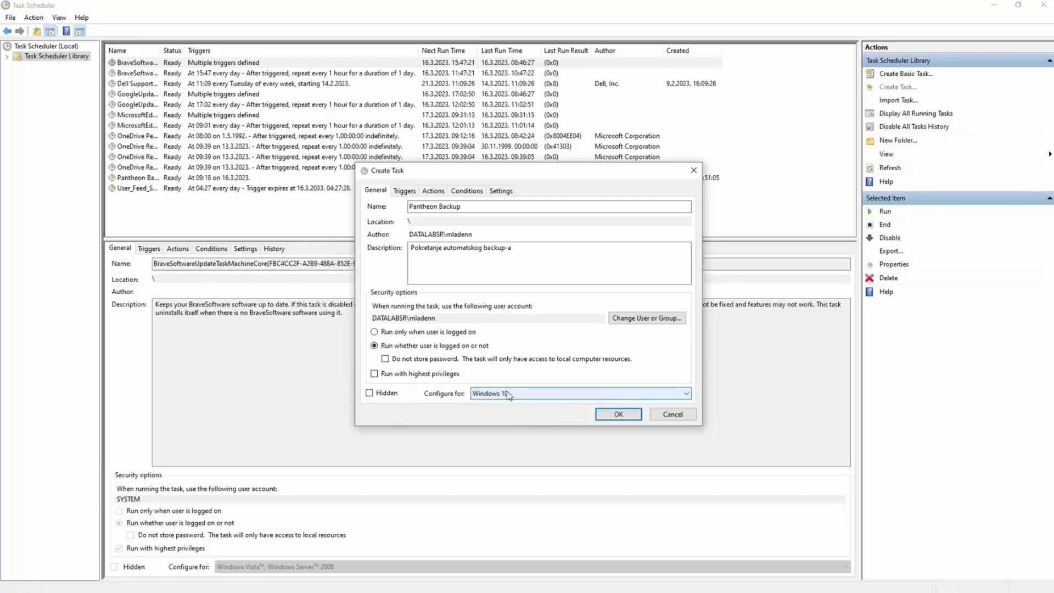
Add a one-time scheduled trigger starting on 16.3.2023 to the Pantheon Backup task
{"action": "left_click", "coordinate": [403, 192]}
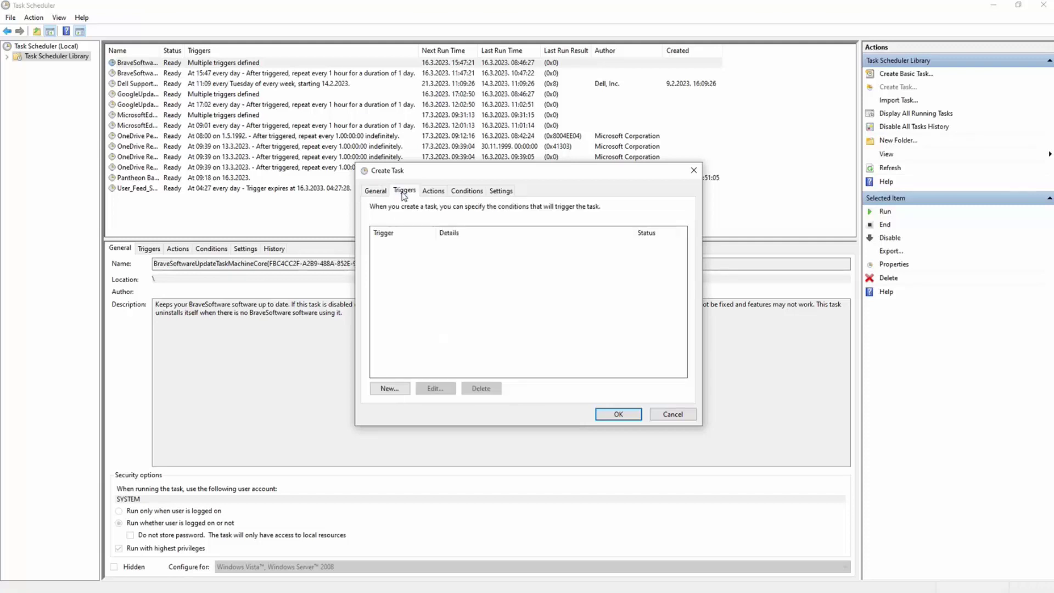
{"action": "left_click", "coordinate": [389, 389]}
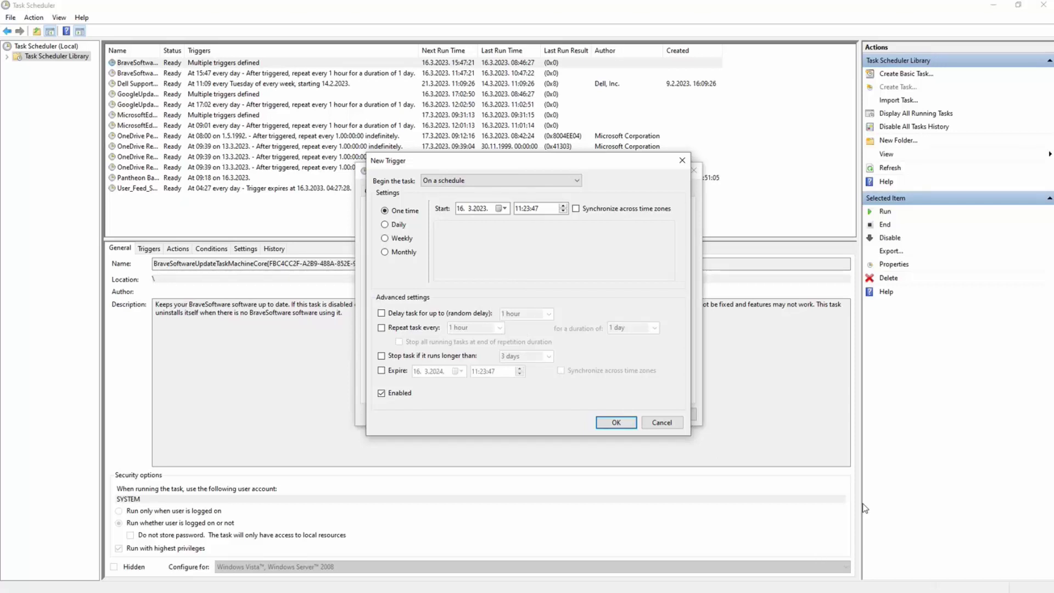
{"action": "left_click", "coordinate": [526, 211]}
{"action": "left_click", "coordinate": [528, 211]}
{"action": "left_click", "coordinate": [613, 423]}
Start a new task action that starts the program C:\DataLab\Pantheon3020.exe
{"action": "left_click", "coordinate": [433, 192]}
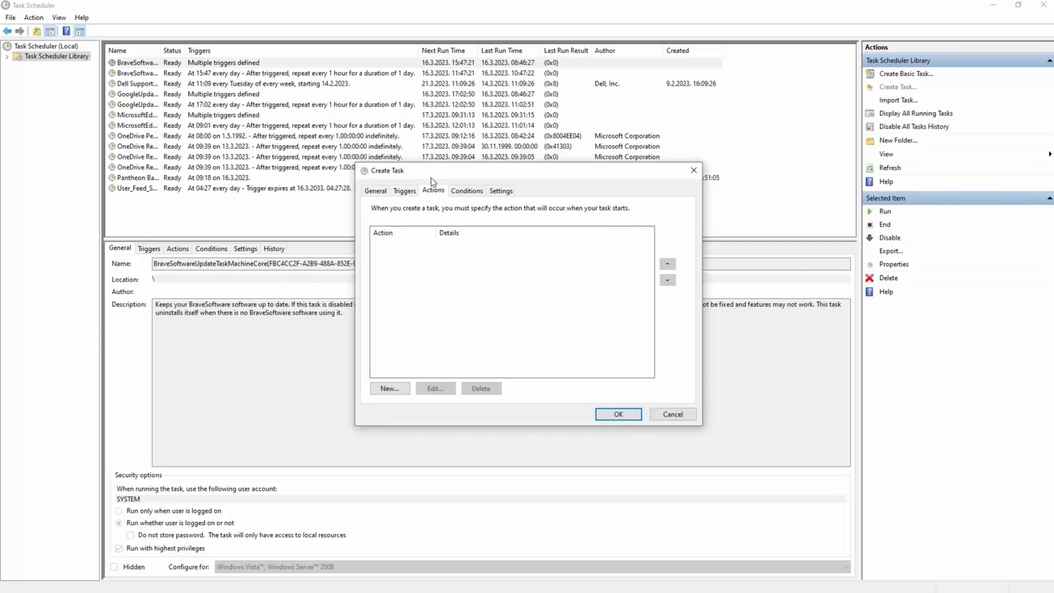
{"action": "left_click", "coordinate": [400, 389]}
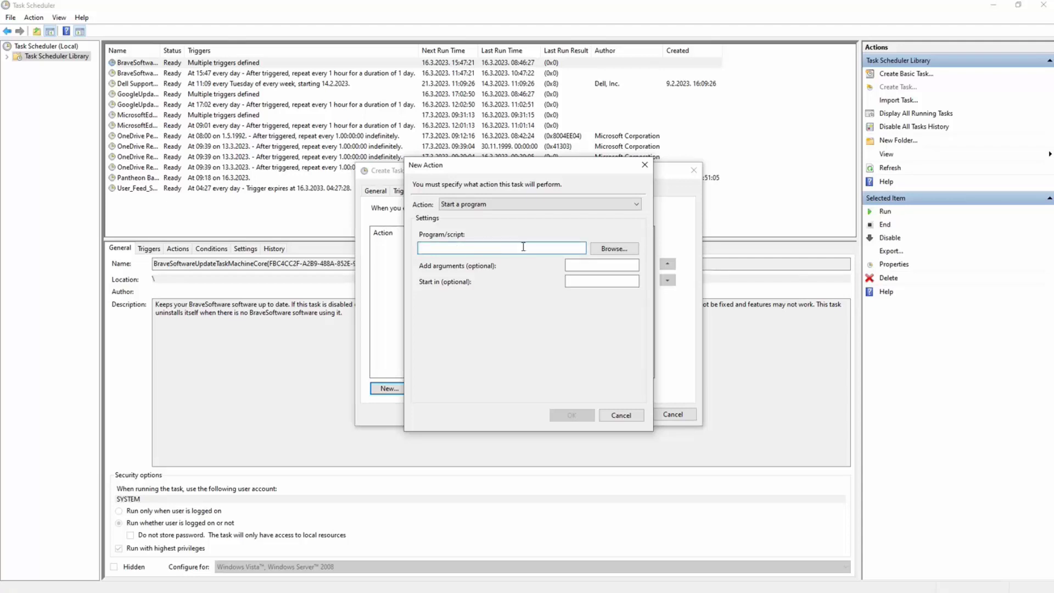
{"action": "left_click", "coordinate": [613, 249]}
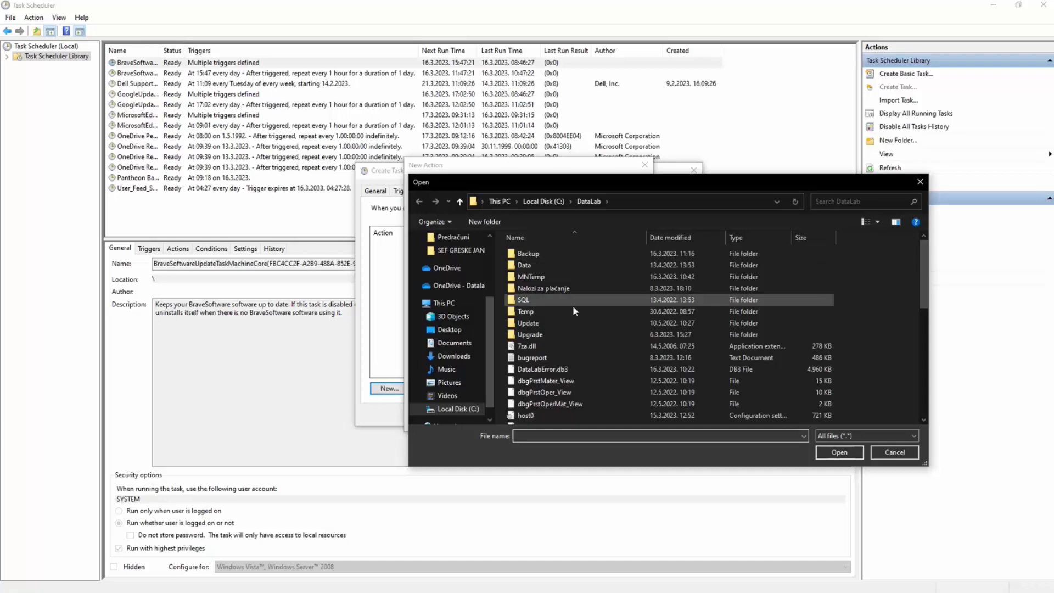
{"action": "scroll", "coordinate": [573, 313], "scroll_direction": "down", "scroll_amount": 5}
{"action": "scroll", "coordinate": [574, 324], "scroll_direction": "down", "scroll_amount": 2}
{"action": "left_click", "coordinate": [560, 384]}
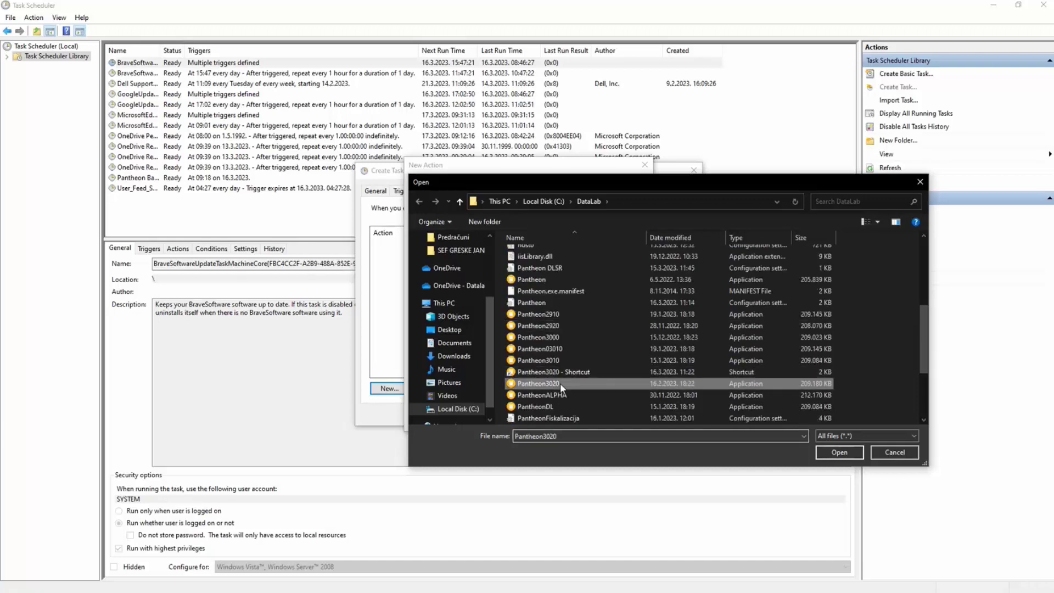
{"action": "left_click", "coordinate": [829, 454]}
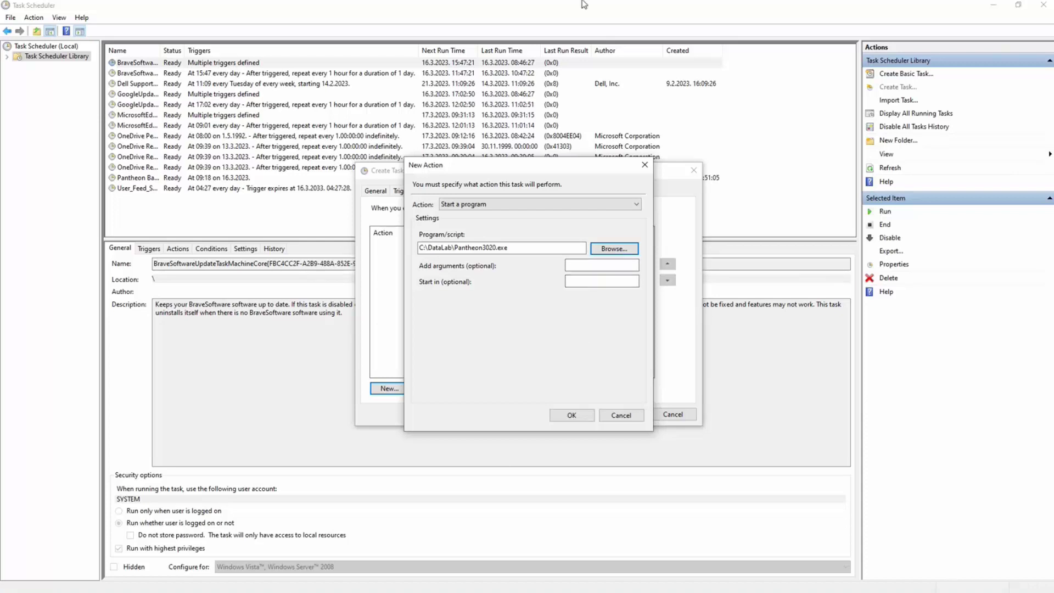
Discard the new program action and abandon the unsaved Pantheon Backup task
{"action": "left_click", "coordinate": [674, 168]}
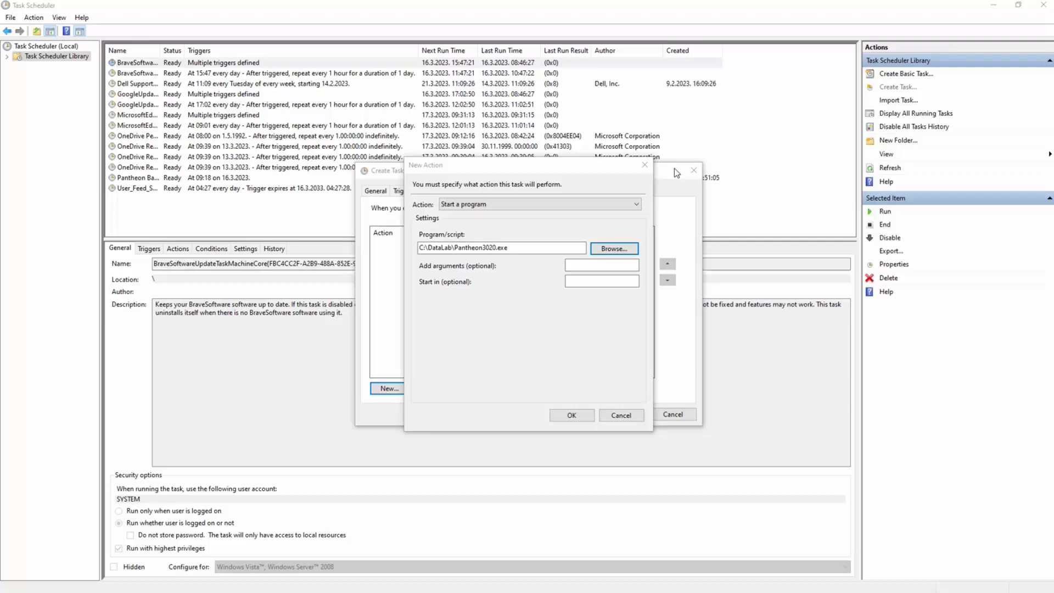
{"action": "left_click", "coordinate": [644, 164]}
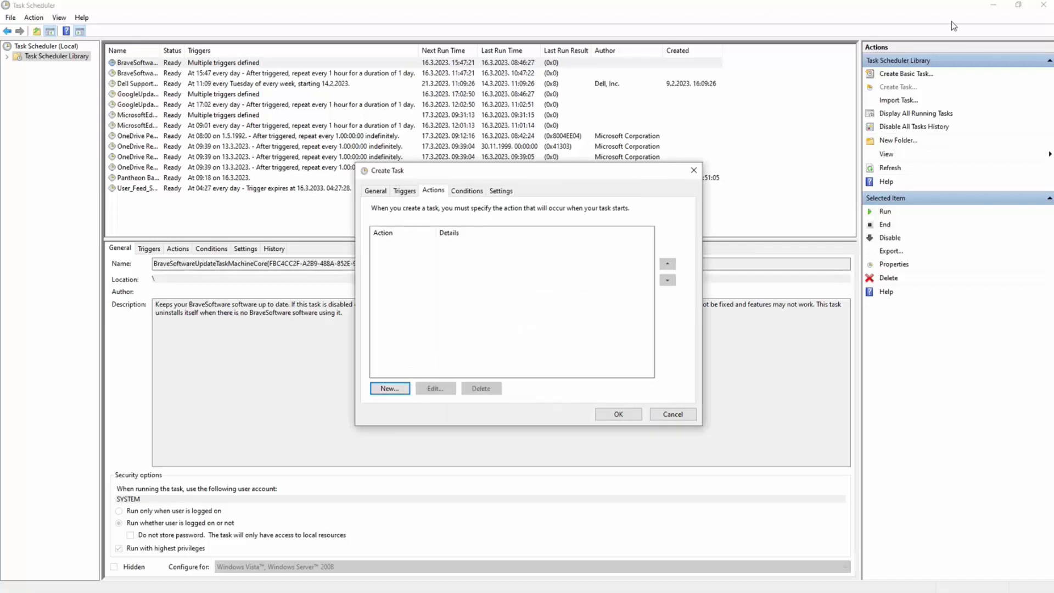
{"action": "left_click", "coordinate": [991, 7]}
{"action": "left_click_drag", "start_coordinate": [631, 172], "coordinate": [675, 205]}
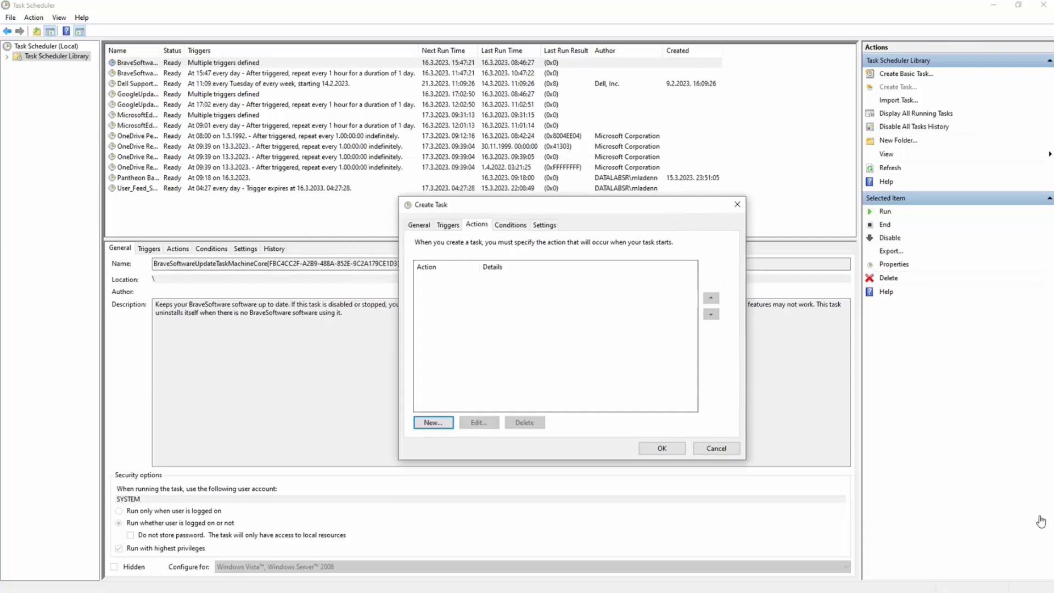
{"action": "left_click", "coordinate": [799, 153]}
{"action": "left_click", "coordinate": [737, 205]}
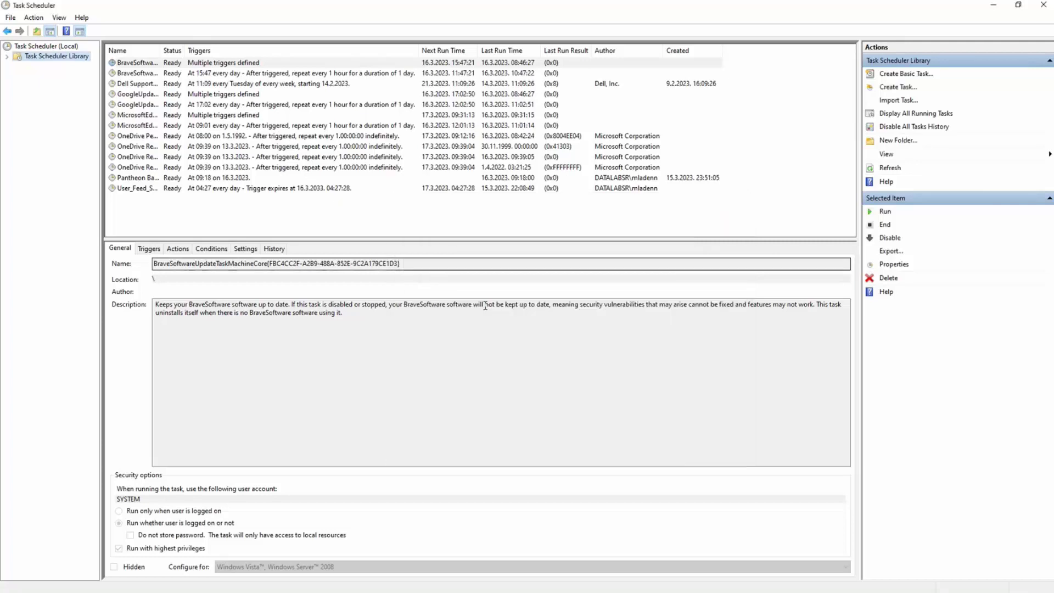
Switch to File Explorer and check the target of "Pantheon3020 - Shortcut" in the DataLab folder's shortcut properties
{"action": "left_click", "coordinate": [994, 4]}
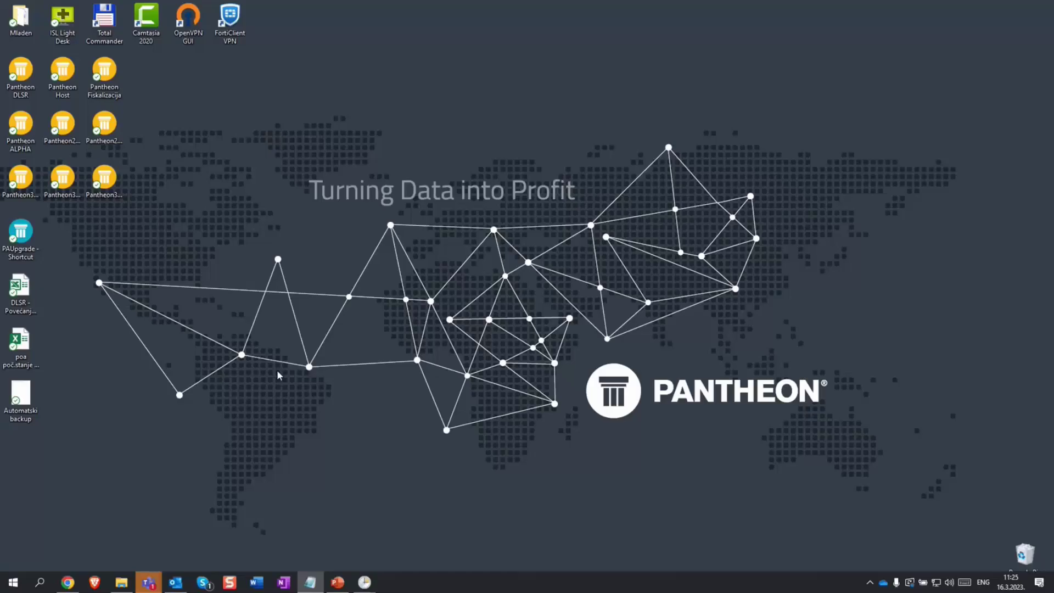
{"action": "left_click", "coordinate": [121, 582]}
{"action": "right_click", "coordinate": [276, 419]}
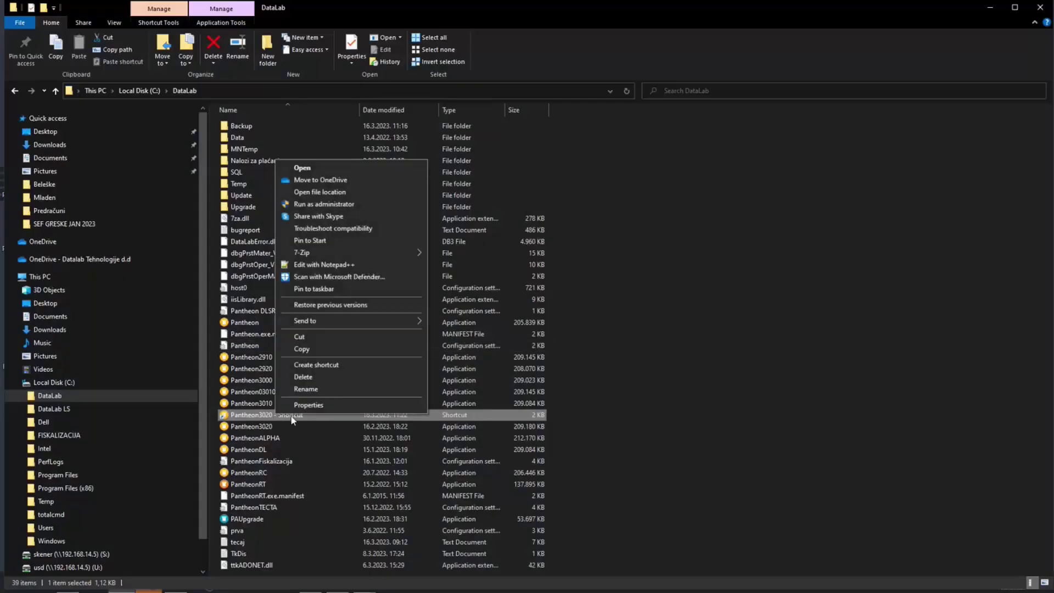
{"action": "left_click", "coordinate": [330, 403]}
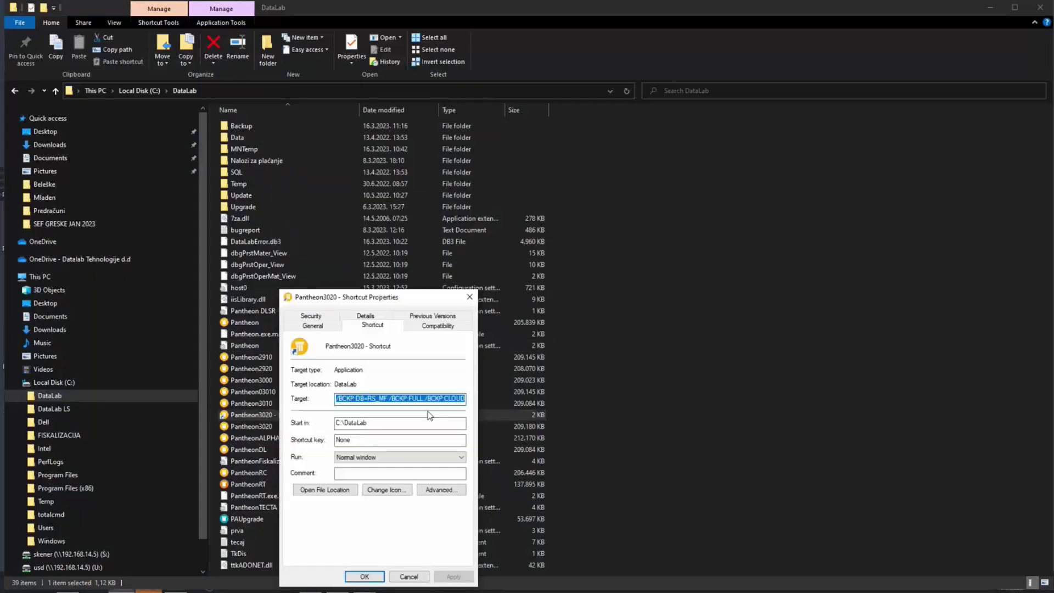
{"action": "left_click", "coordinate": [470, 299]}
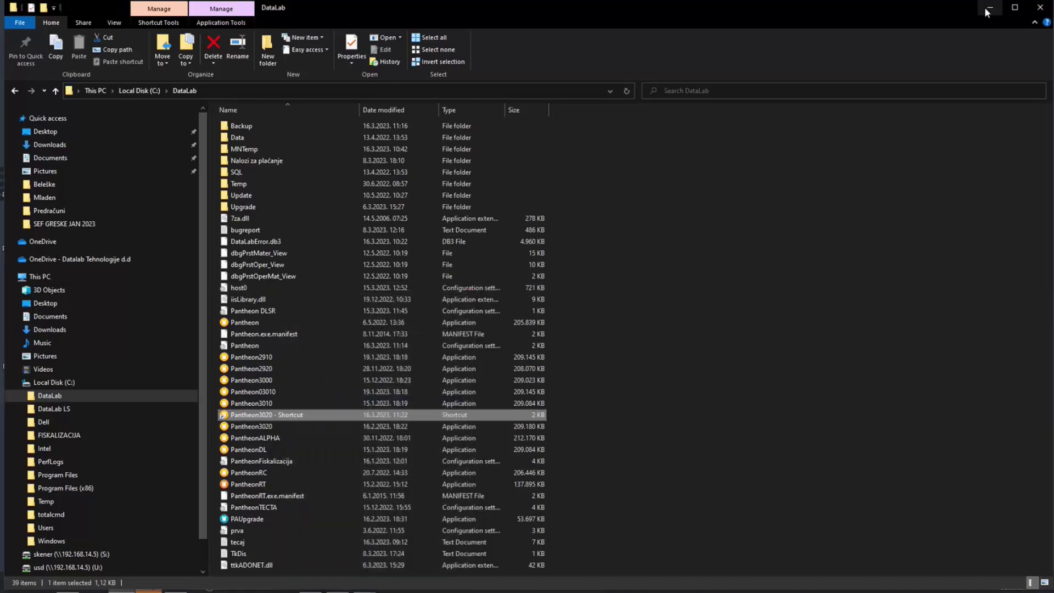
{"action": "left_click", "coordinate": [988, 12]}
{"action": "mouse_move", "coordinate": [364, 583]}
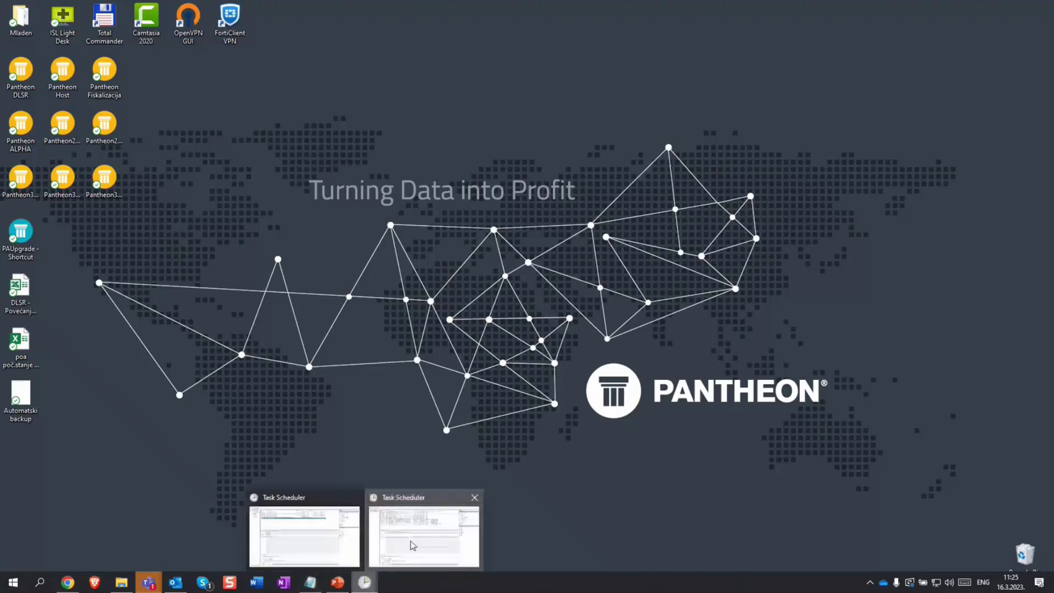
{"action": "left_click", "coordinate": [412, 543]}
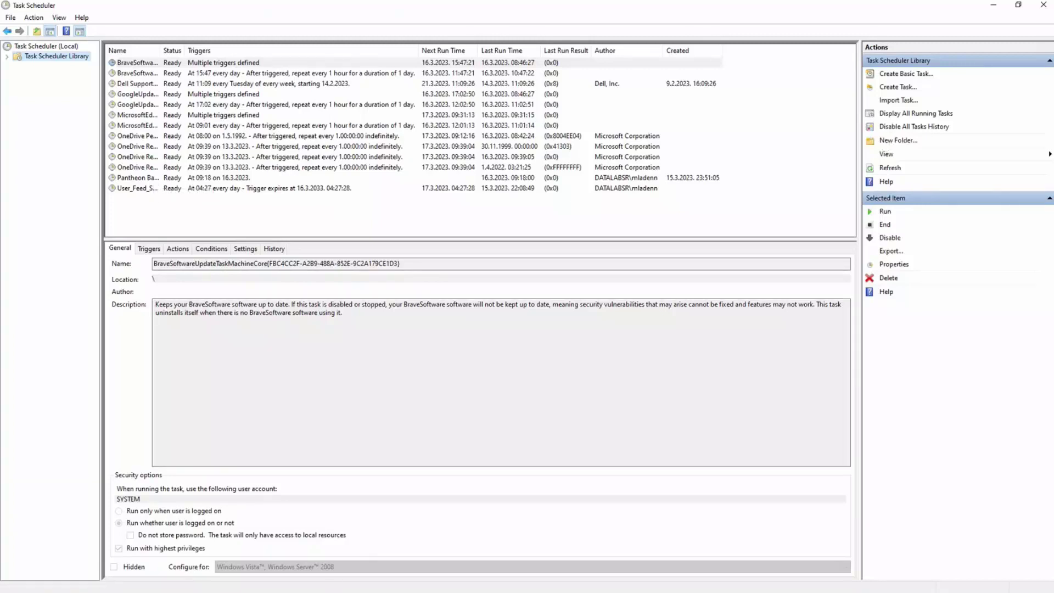
{"action": "left_click", "coordinate": [988, 12]}
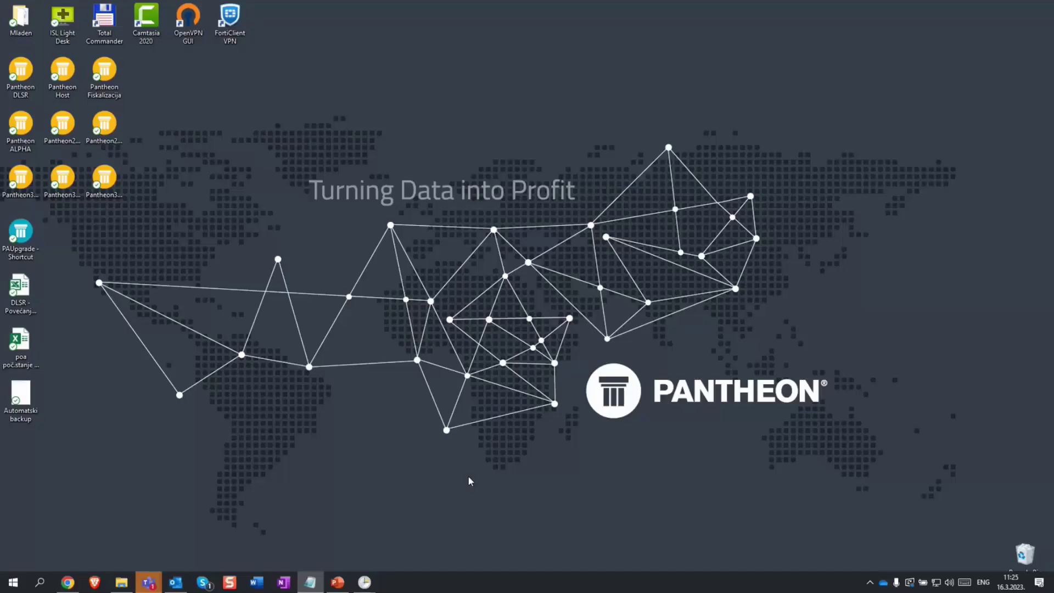
{"action": "mouse_move", "coordinate": [364, 579]}
{"action": "left_click", "coordinate": [341, 552]}
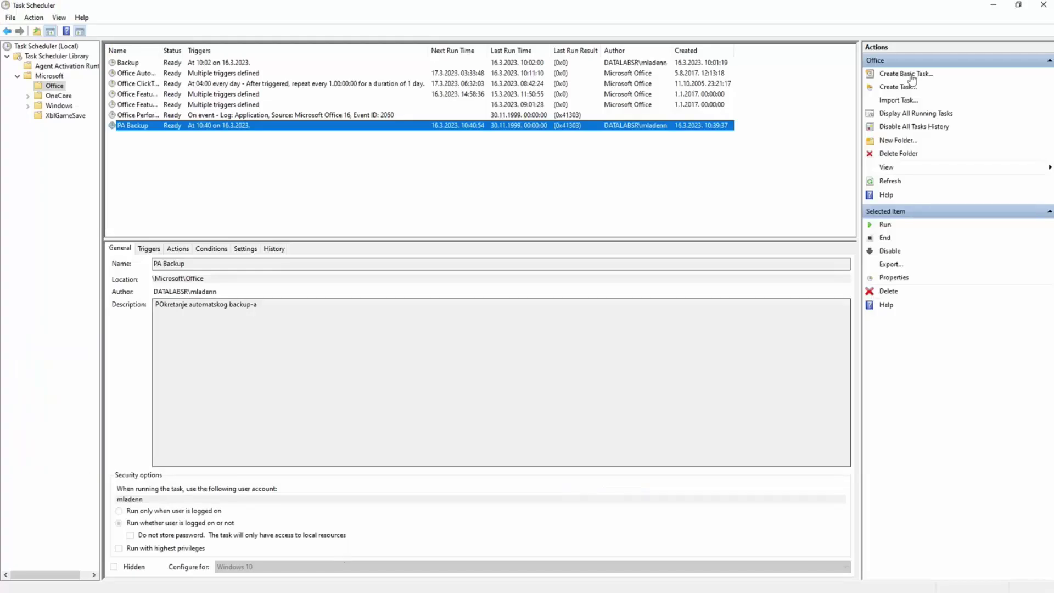
{"action": "left_click", "coordinate": [994, 5]}
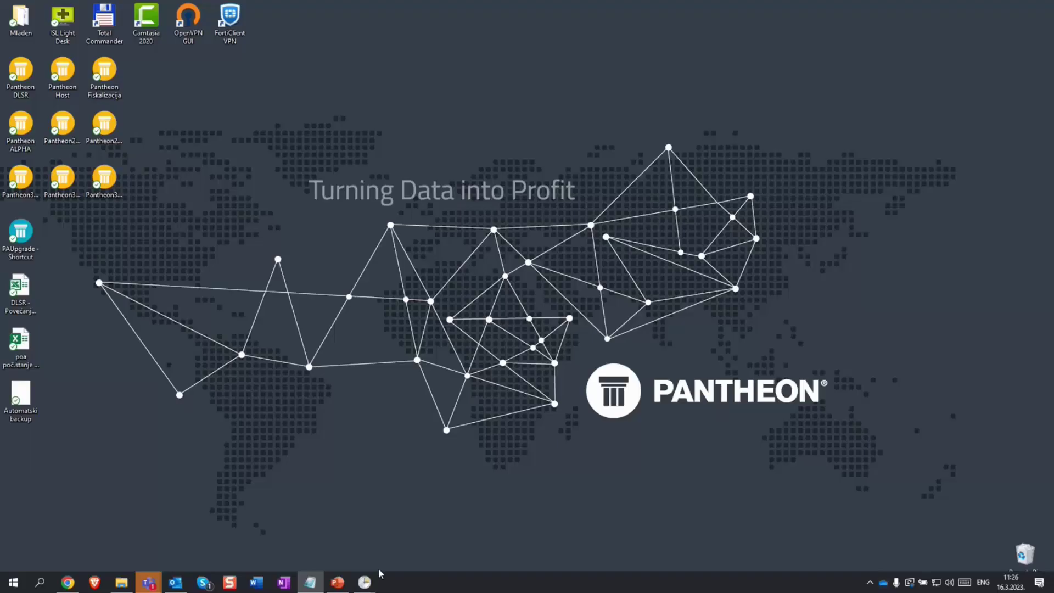
Switch to the Task Scheduler window showing the Task Scheduler Library and create a task named "PA Backup" with description "Pokretanje automatskog backup-a"
{"action": "mouse_move", "coordinate": [364, 577]}
{"action": "left_click", "coordinate": [405, 555]}
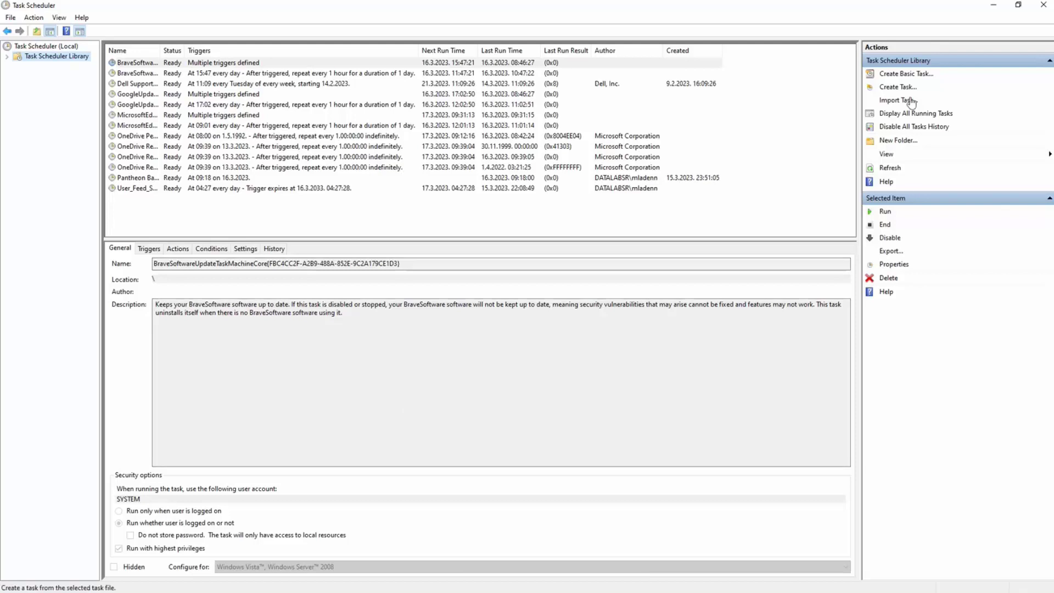
{"action": "left_click", "coordinate": [898, 87]}
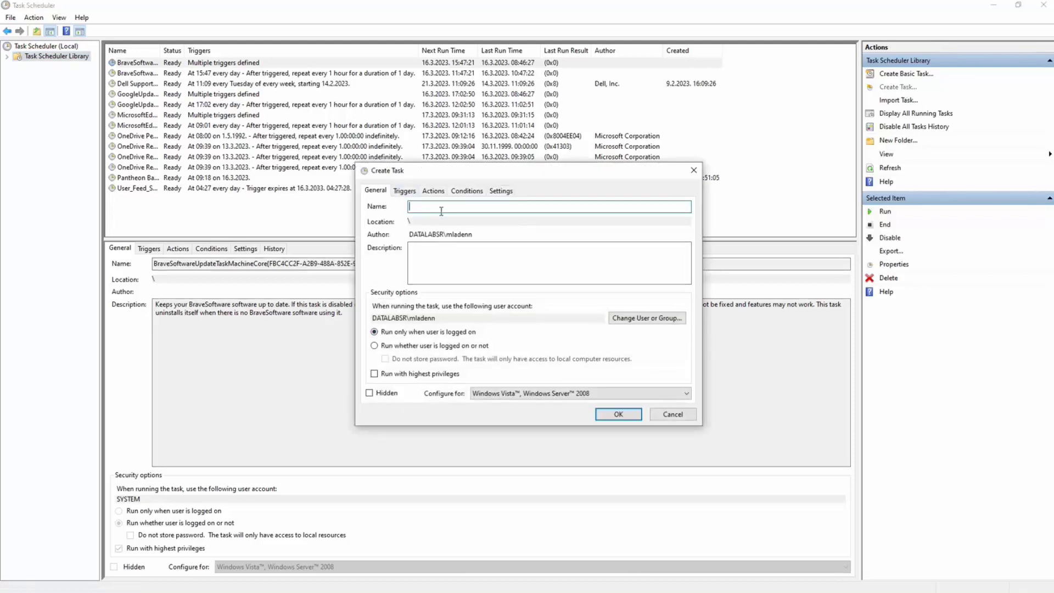
{"action": "type", "text": "PA Backup"}
{"action": "left_click", "coordinate": [479, 248]}
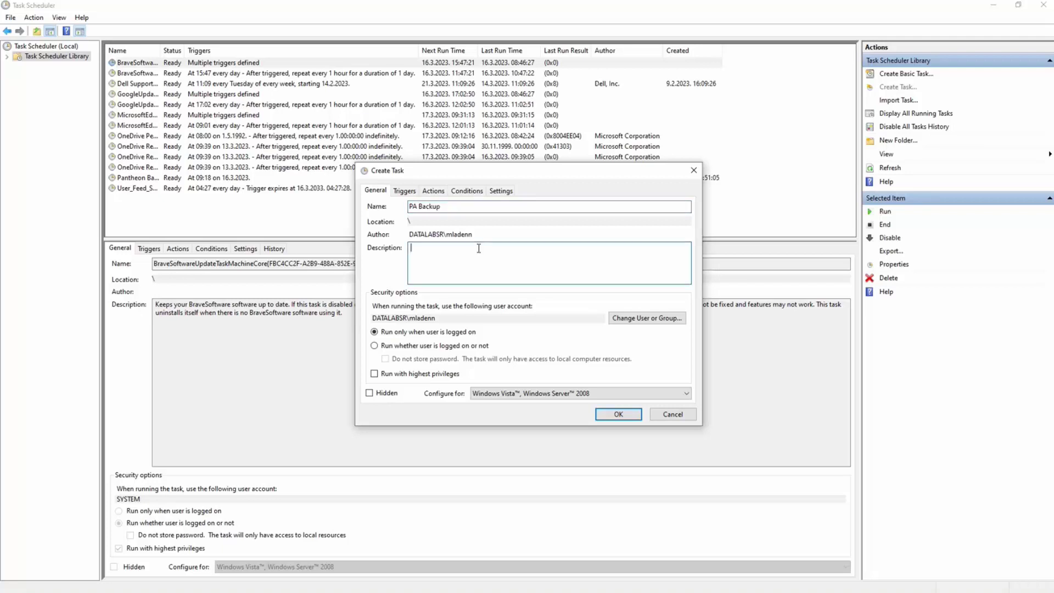
{"action": "type", "text": "Pokretanje automatskog backup-a"}
Set the PA Backup task to run whether user is logged on or not and configure it for Windows 10
{"action": "left_click", "coordinate": [391, 347]}
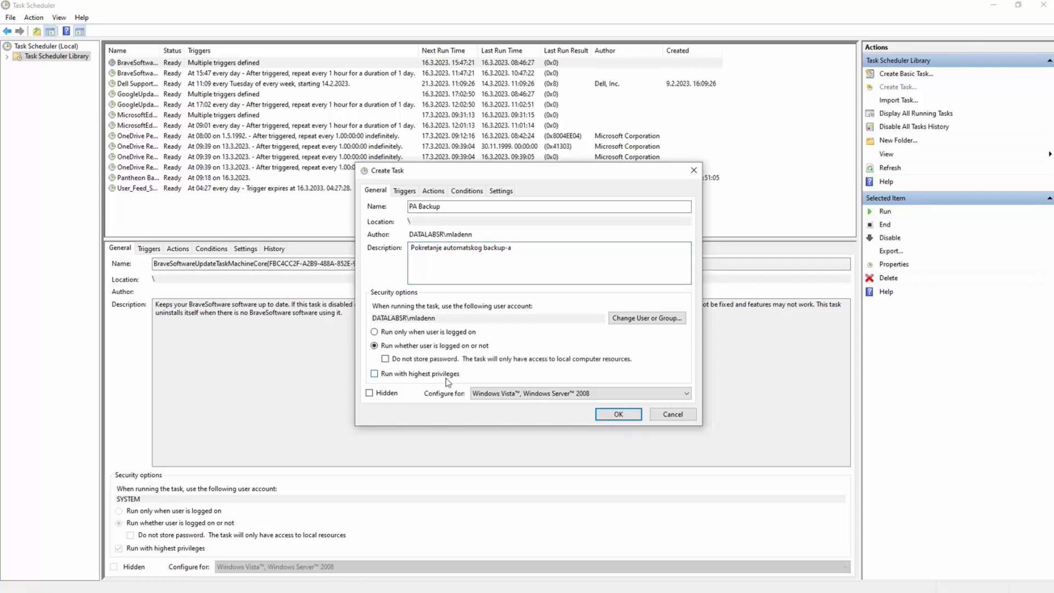
{"action": "left_click", "coordinate": [579, 394]}
{"action": "left_click", "coordinate": [589, 405]}
{"action": "left_click", "coordinate": [618, 414]}
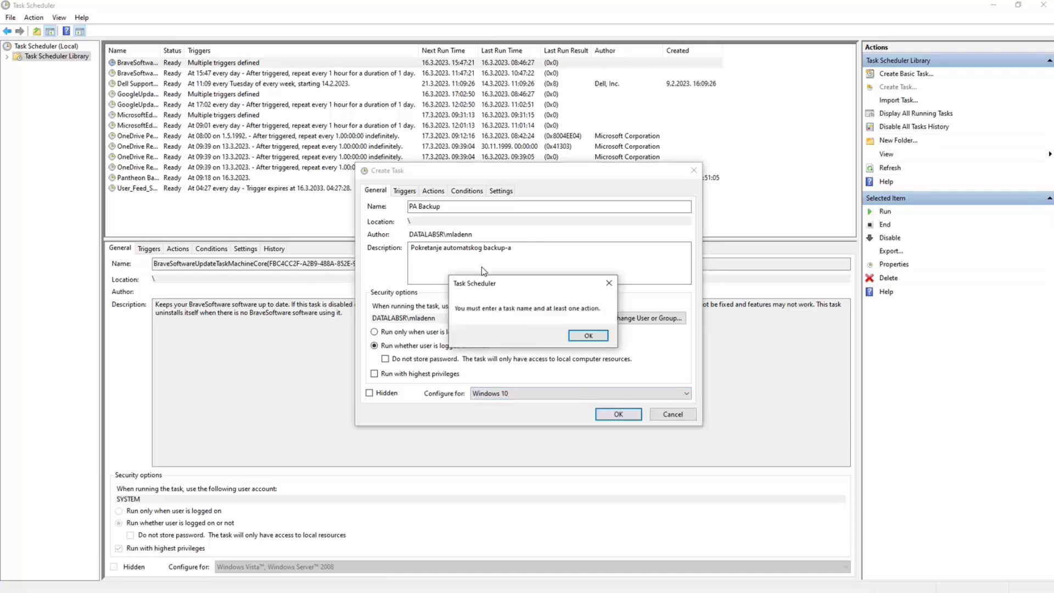
{"action": "left_click", "coordinate": [581, 337]}
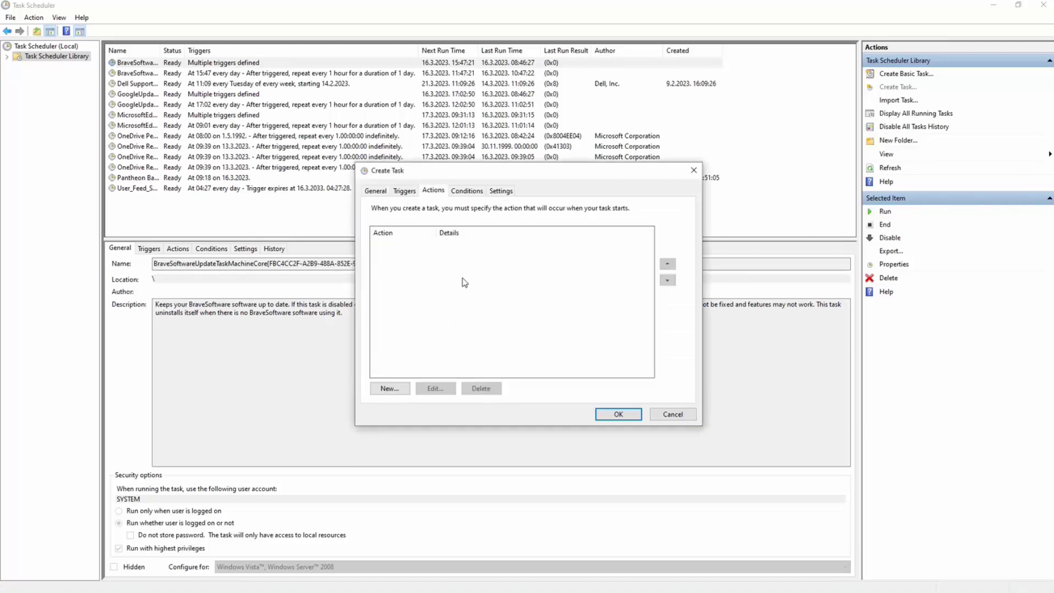
Add a one-time scheduled trigger to the PA Backup task, starting on 16.3.2023 at 11:30
{"action": "left_click", "coordinate": [403, 191]}
{"action": "left_click", "coordinate": [375, 190]}
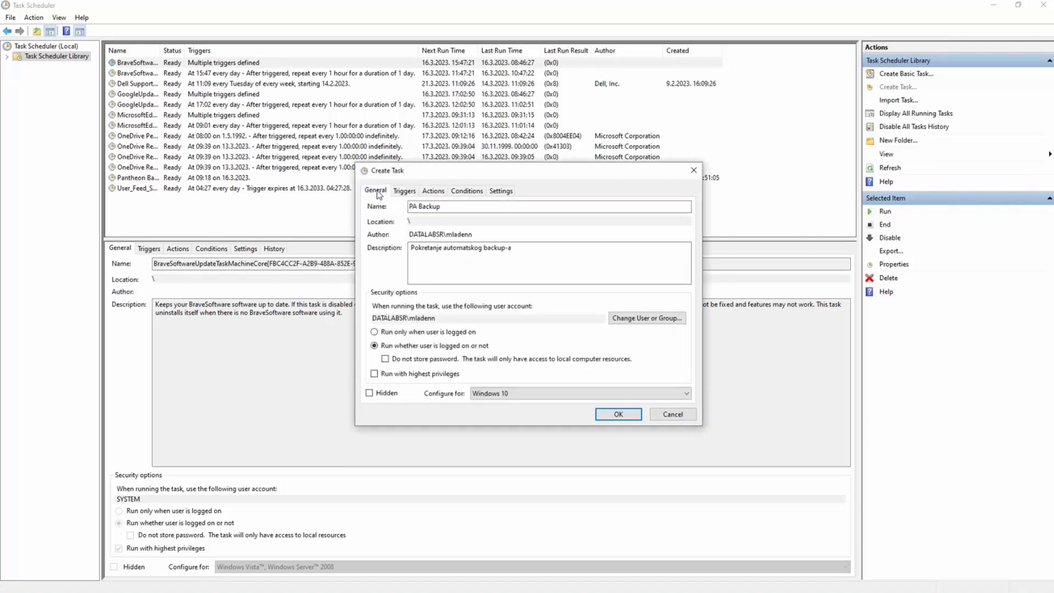
{"action": "left_click", "coordinate": [413, 192]}
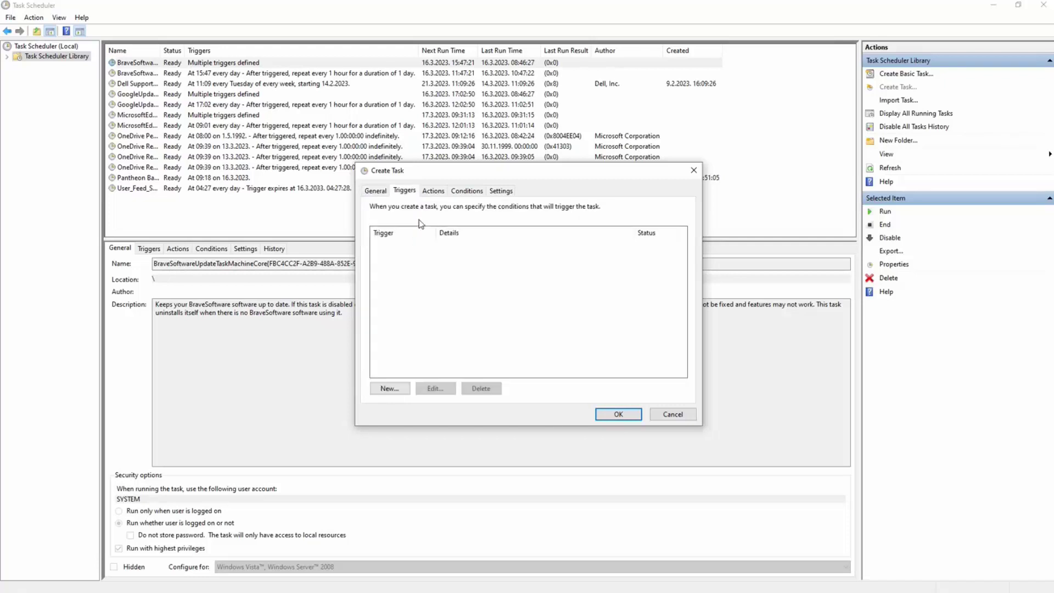
{"action": "left_click", "coordinate": [401, 389]}
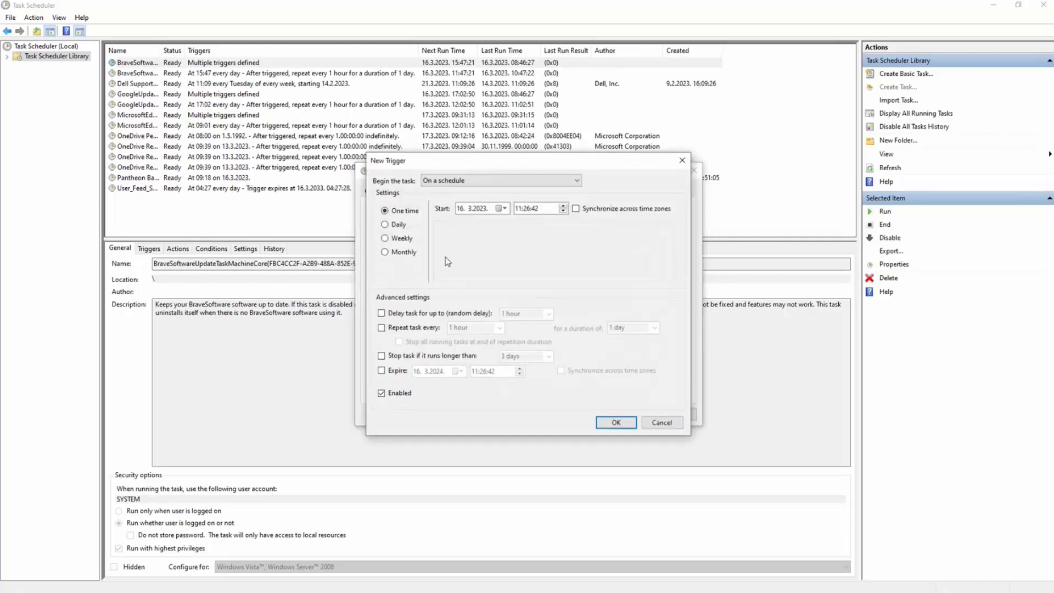
{"action": "left_click", "coordinate": [526, 209]}
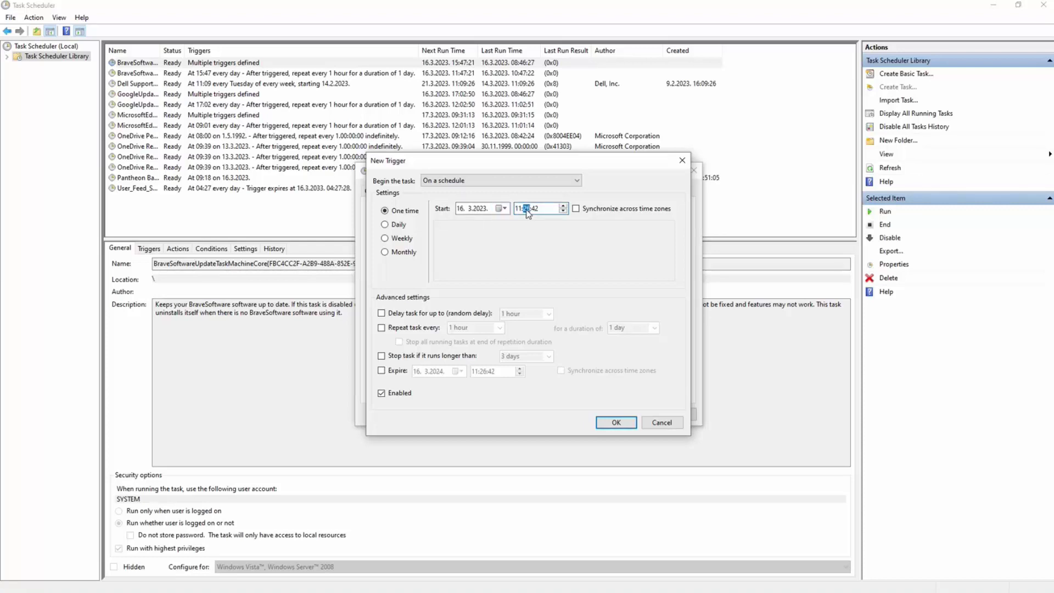
{"action": "type", "text": "30"}
{"action": "left_click", "coordinate": [616, 422]}
Add a Start a program action to the task that runs C:\DataLab\Pantheon3020.exe with the shortcut's backup parameters ending in /BCKP:CLOUD as arguments
{"action": "left_click", "coordinate": [435, 190]}
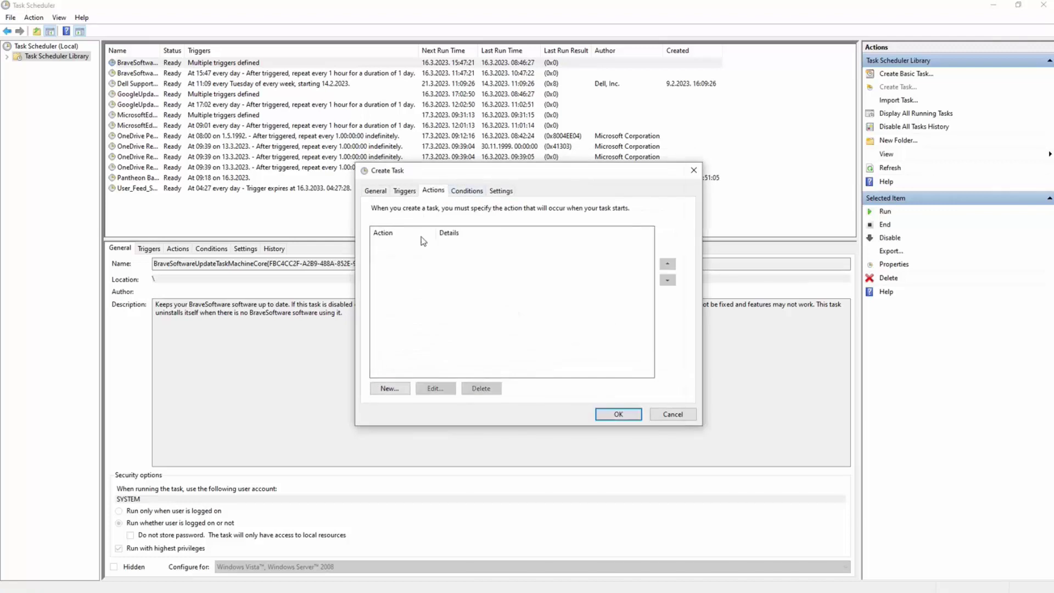
{"action": "left_click", "coordinate": [389, 389]}
{"action": "left_click", "coordinate": [573, 265]}
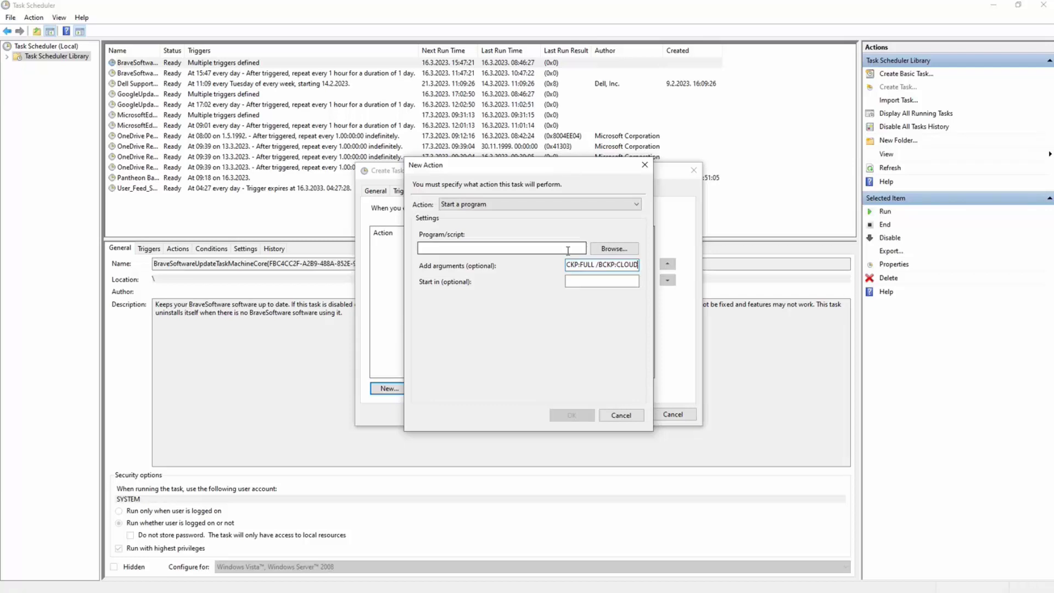
{"action": "left_click", "coordinate": [613, 248]}
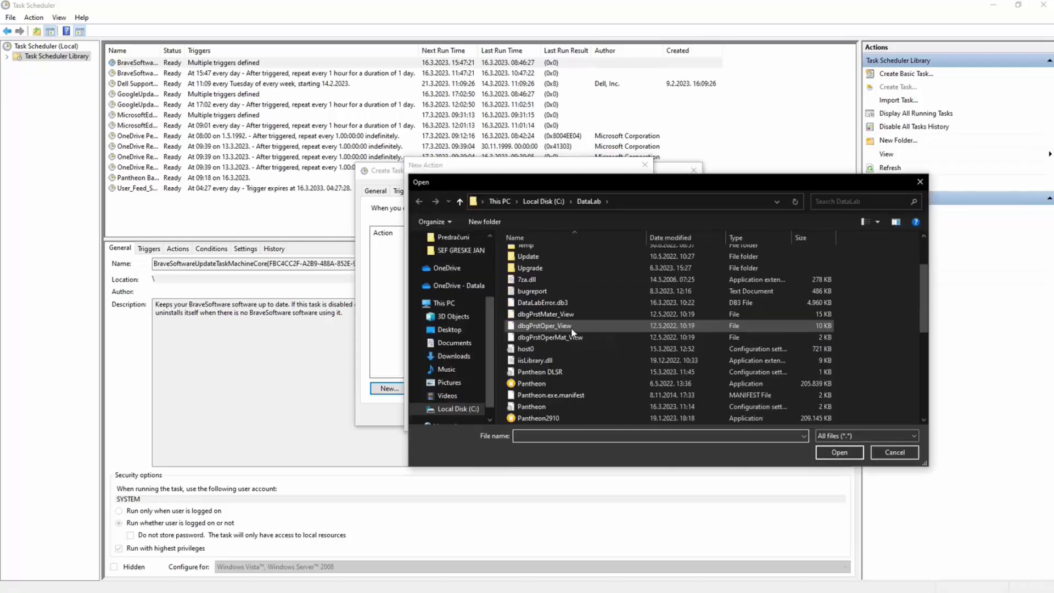
{"action": "scroll", "coordinate": [571, 327], "scroll_direction": "down", "scroll_amount": 10}
{"action": "left_click", "coordinate": [568, 349]}
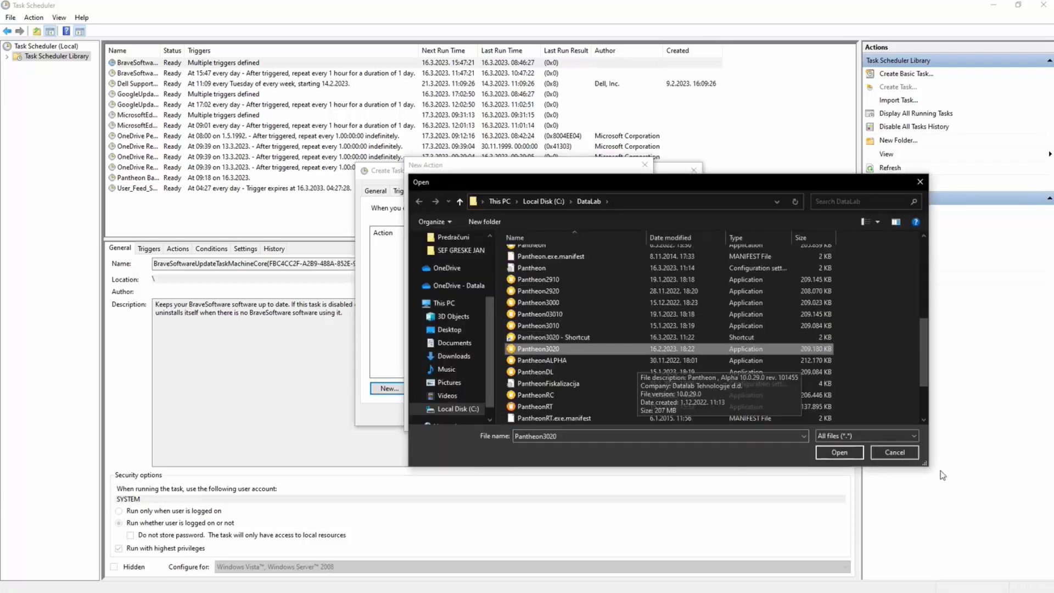
{"action": "left_click", "coordinate": [840, 452]}
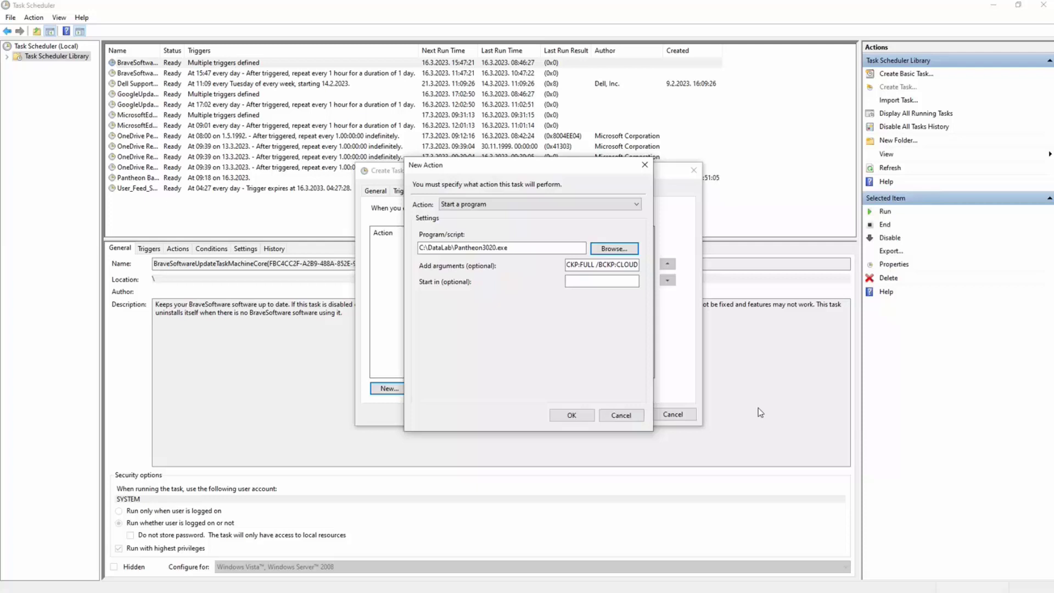
{"action": "left_click", "coordinate": [581, 415]}
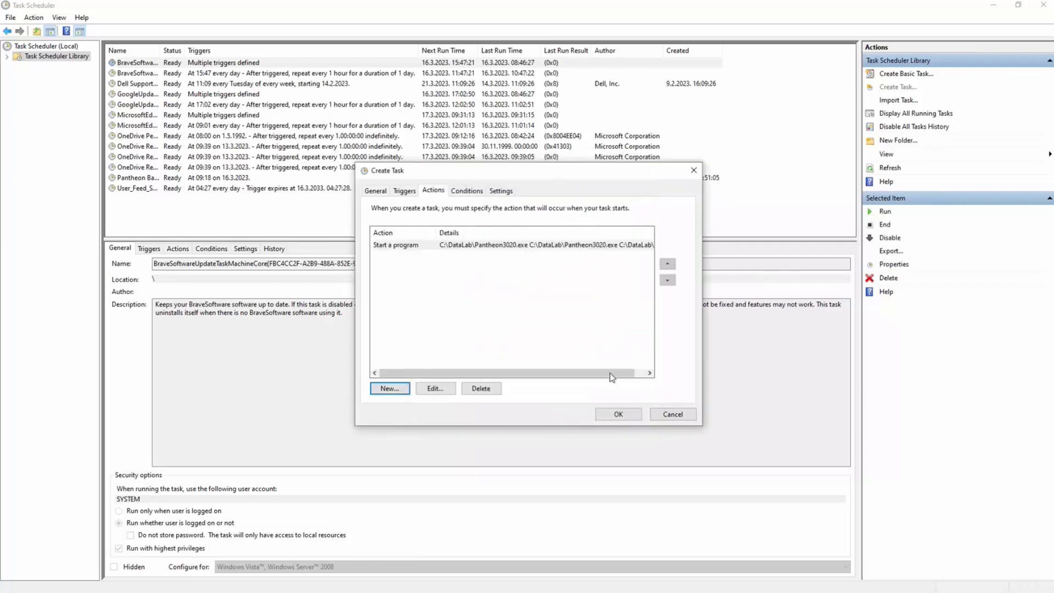
Save the PA Backup task, entering the Windows account password to authorise it
{"action": "left_click", "coordinate": [613, 415]}
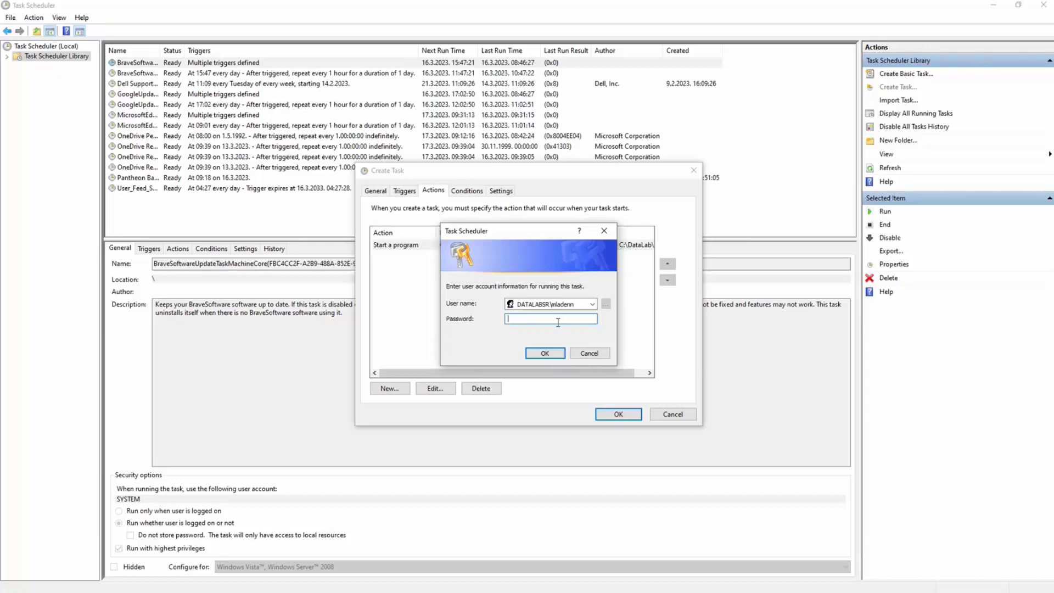
{"action": "type", "text": "•••••••••"}
{"action": "left_click", "coordinate": [555, 355]}
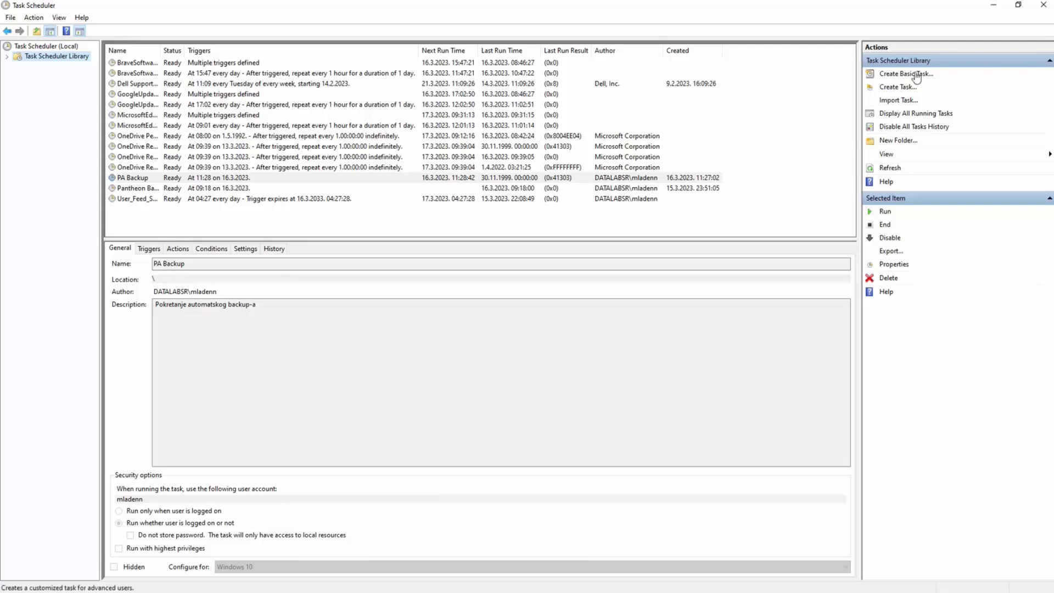
Minimise Task Scheduler, then reopen its window to check the PA Backup task's next run time and minimise it again
{"action": "left_click", "coordinate": [995, 7]}
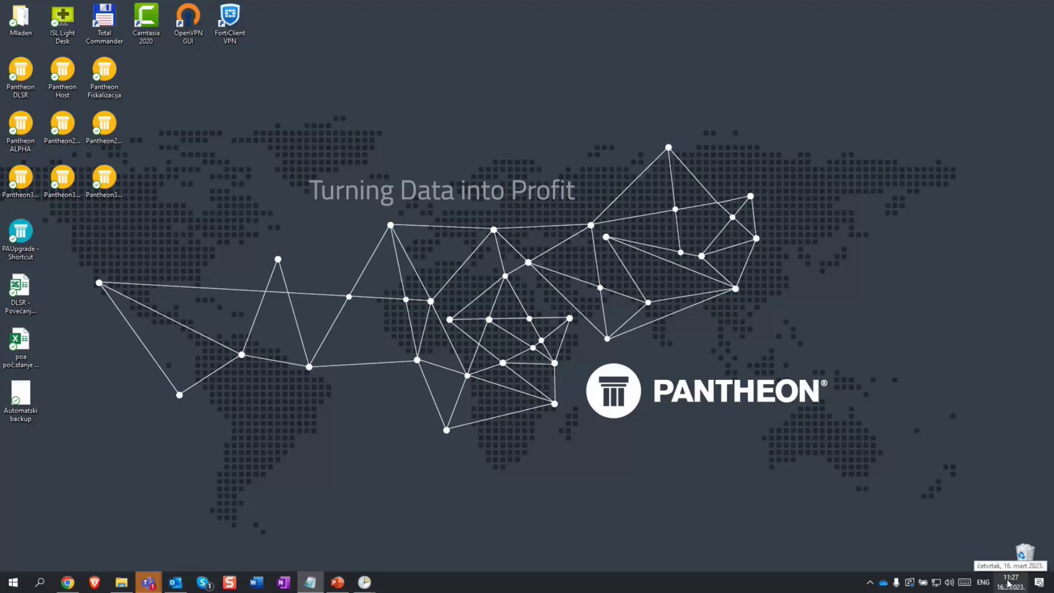
{"action": "mouse_move", "coordinate": [364, 582]}
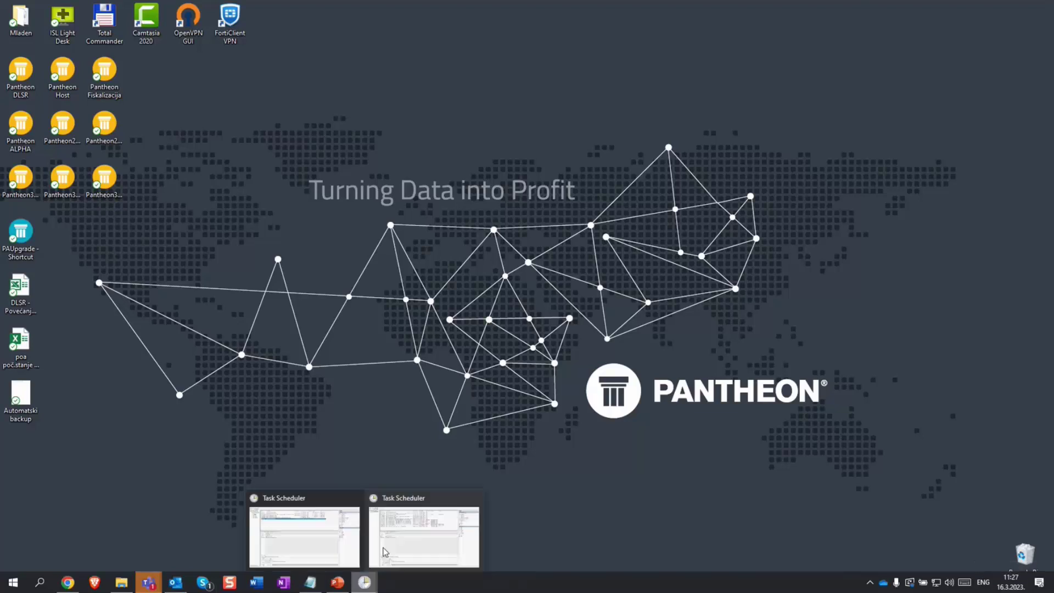
{"action": "left_click", "coordinate": [422, 542]}
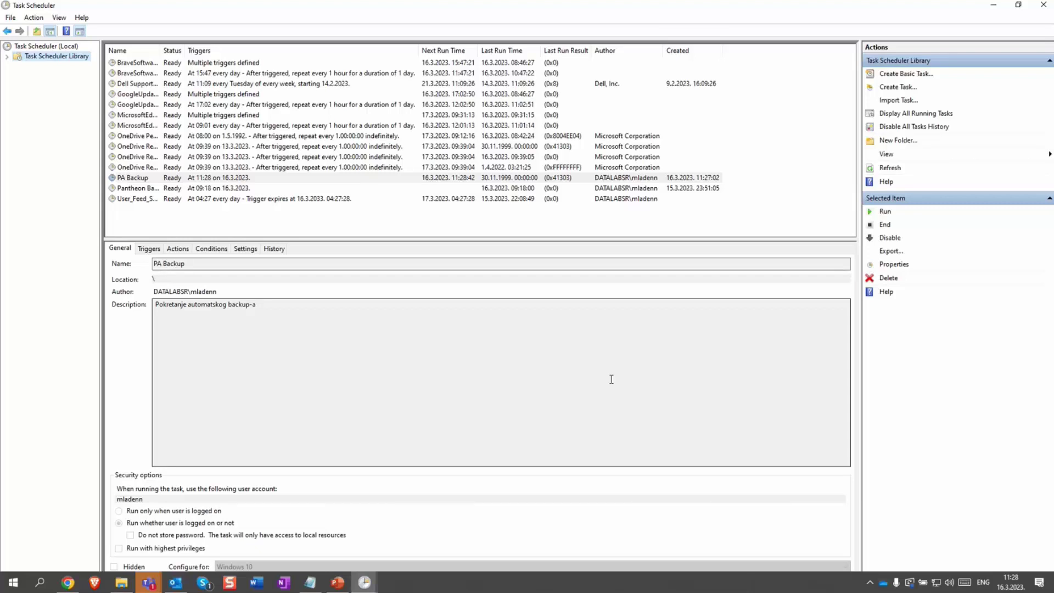
{"action": "left_click", "coordinate": [998, 4]}
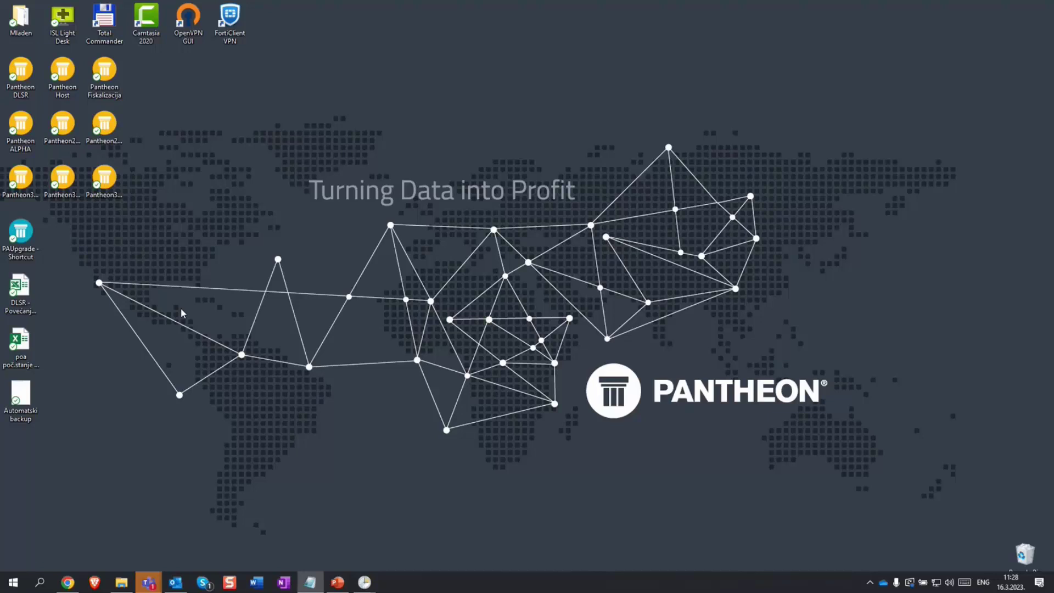
Switch to Task Manager, look through the background processes for the running PANTHEON backup, and close it
{"action": "key", "text": "ctrl+alt+Delete"}
{"action": "left_click", "coordinate": [471, 306]}
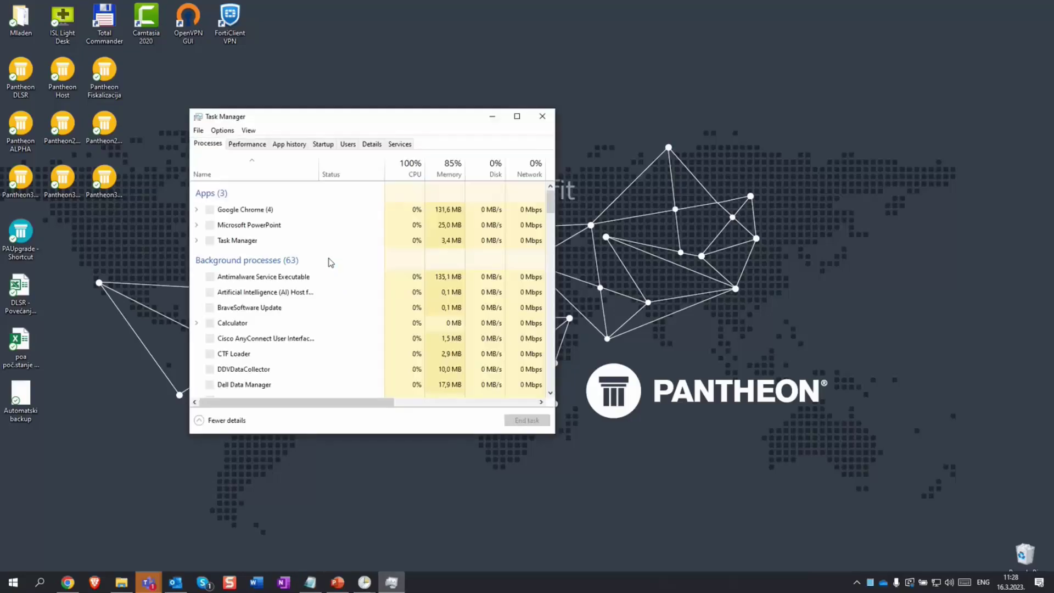
{"action": "scroll", "coordinate": [307, 272], "scroll_direction": "down", "scroll_amount": 2}
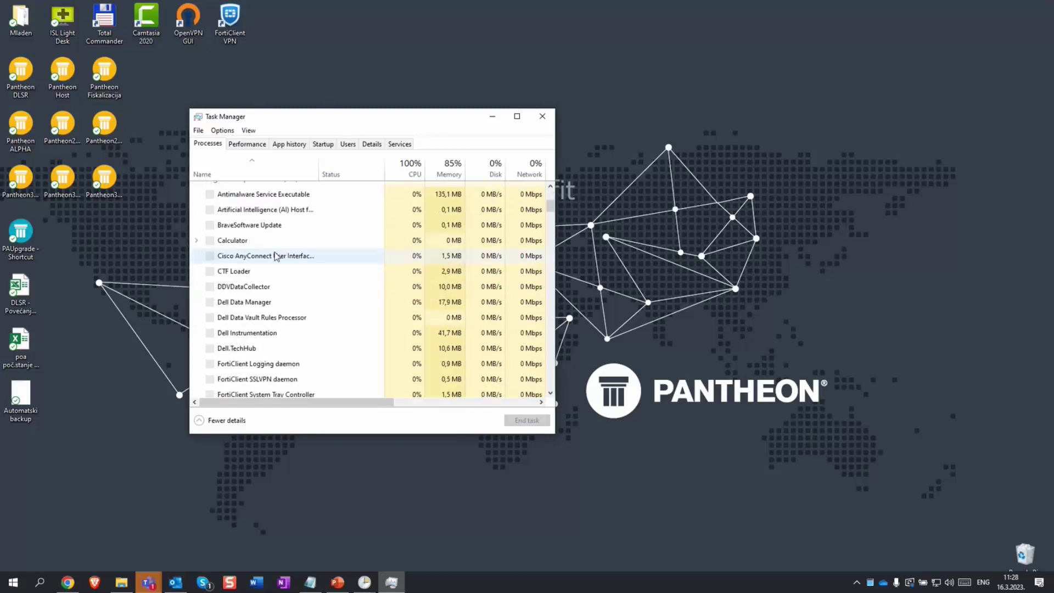
{"action": "scroll", "coordinate": [276, 257], "scroll_direction": "down", "scroll_amount": 5}
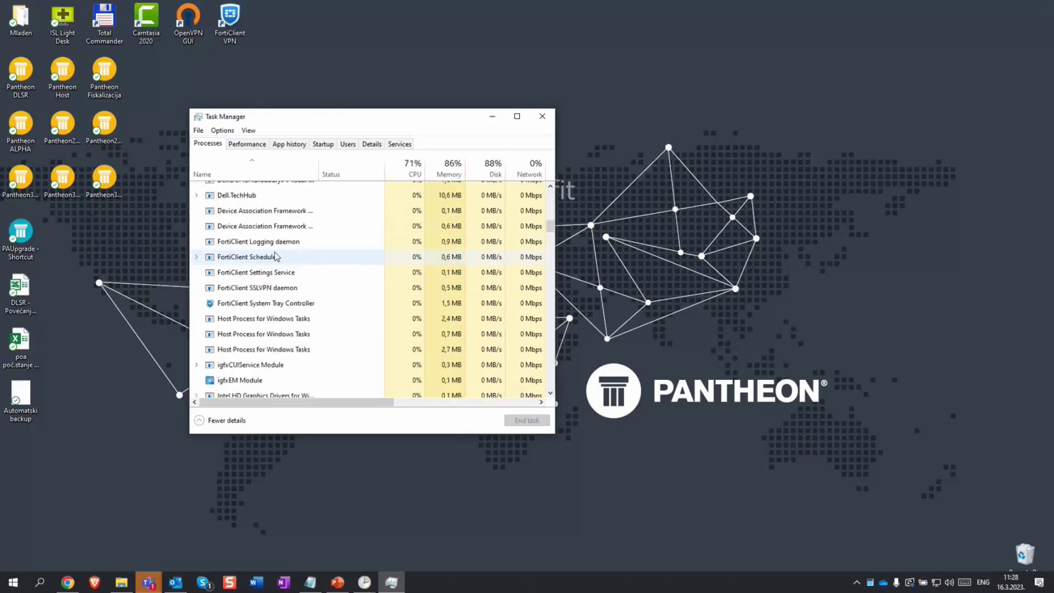
{"action": "scroll", "coordinate": [276, 256], "scroll_direction": "down", "scroll_amount": 10}
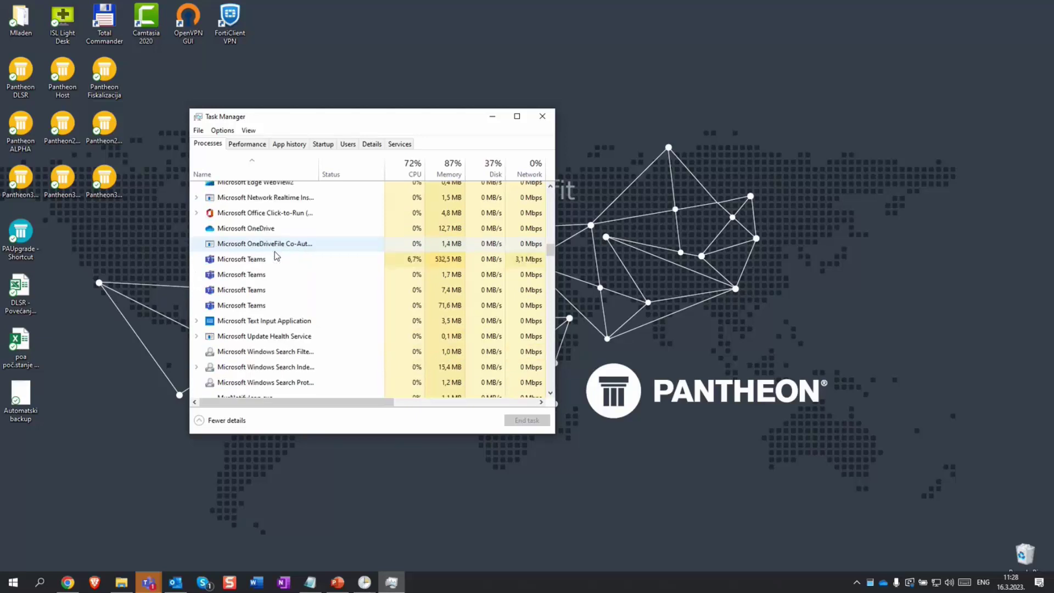
{"action": "scroll", "coordinate": [277, 256], "scroll_direction": "down", "scroll_amount": 4}
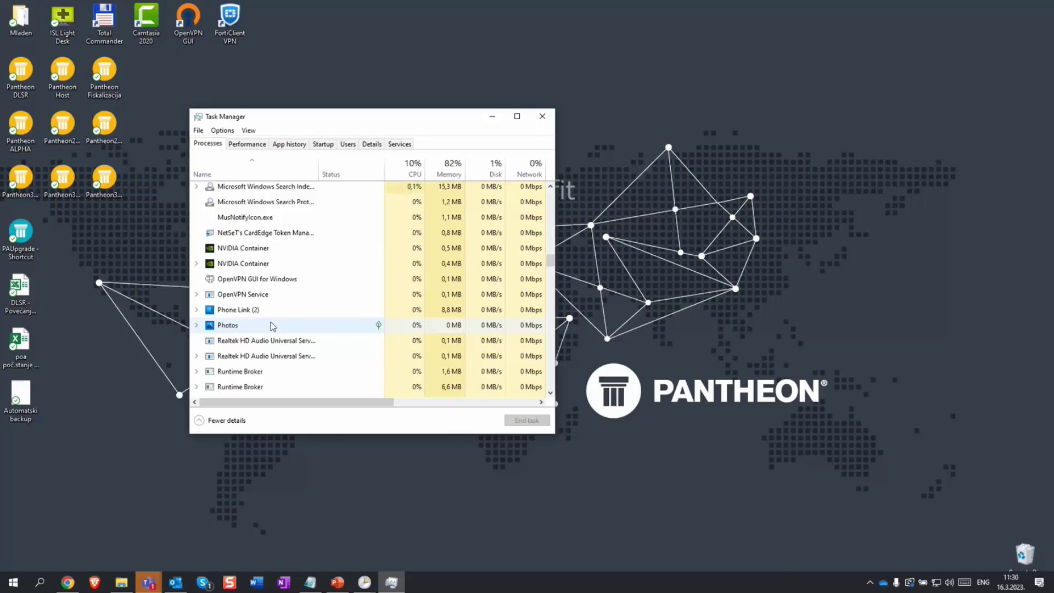
{"action": "left_click", "coordinate": [542, 116]}
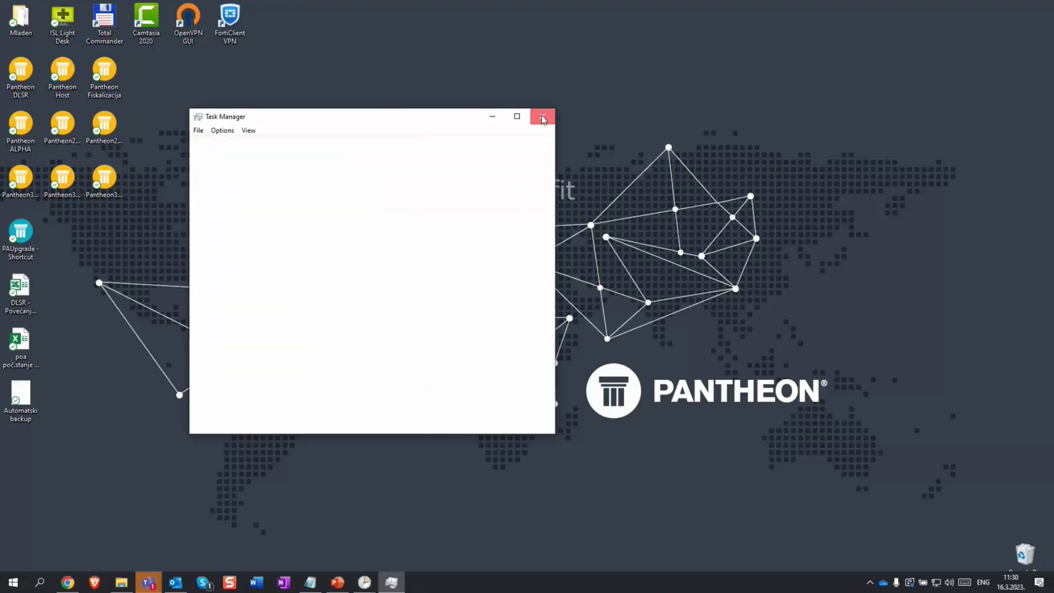
Start PANTHEON from the desktop, log in to RS_MF with the user's password, and dismiss the business-year notice and exchange-rate import window
{"action": "double_click", "coordinate": [116, 192]}
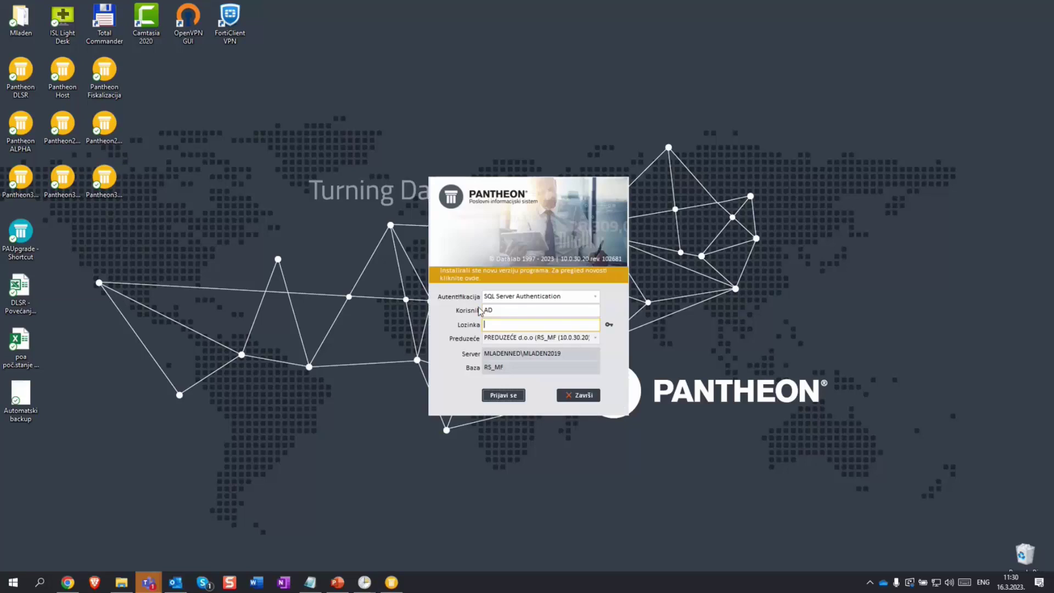
{"action": "type", "text": "*********"}
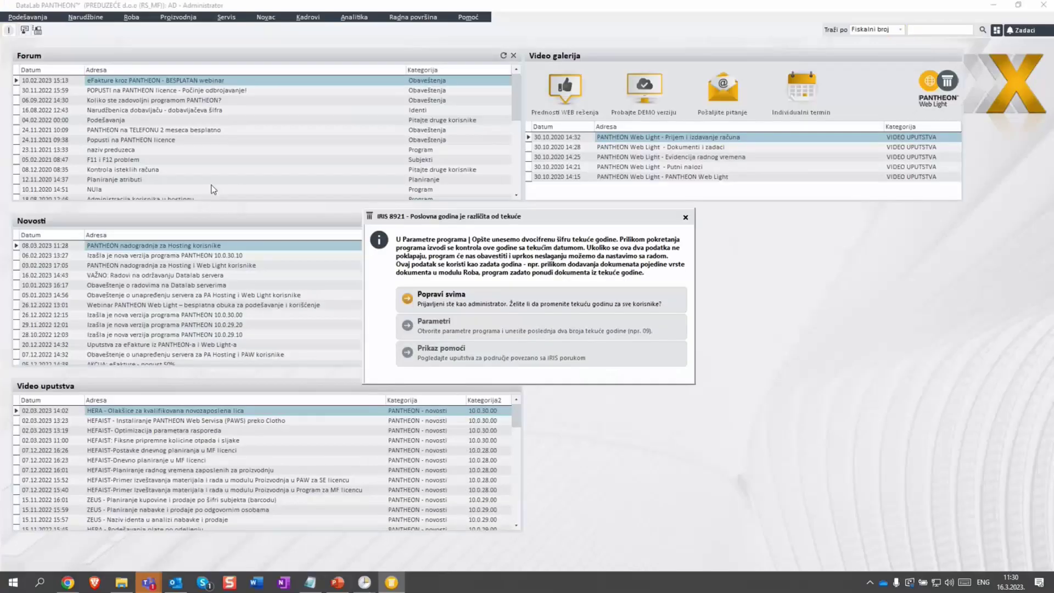
{"action": "left_click", "coordinate": [687, 215]}
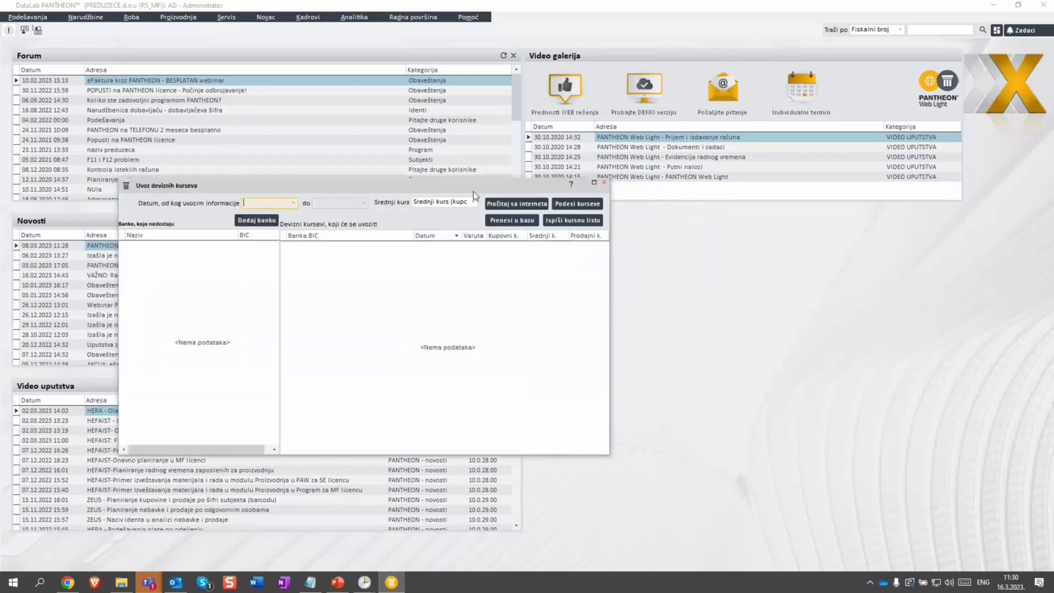
{"action": "left_click", "coordinate": [605, 184]}
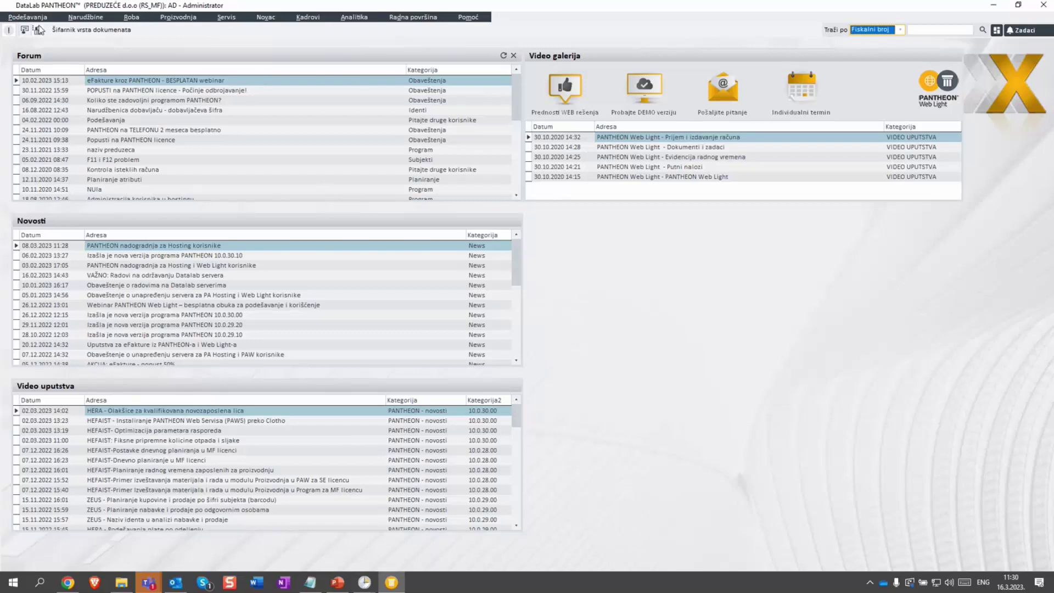
Open the Sigurnosna kopija section of Baza podataka in the Administratorska konzola
{"action": "left_click", "coordinate": [34, 18]}
{"action": "mouse_move", "coordinate": [47, 130]}
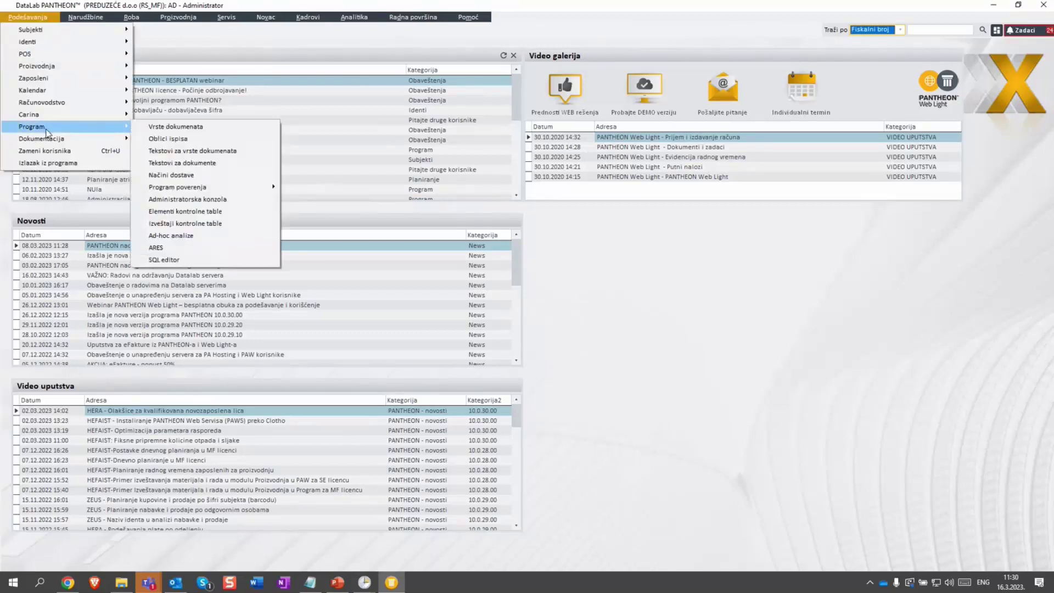
{"action": "left_click", "coordinate": [186, 199]}
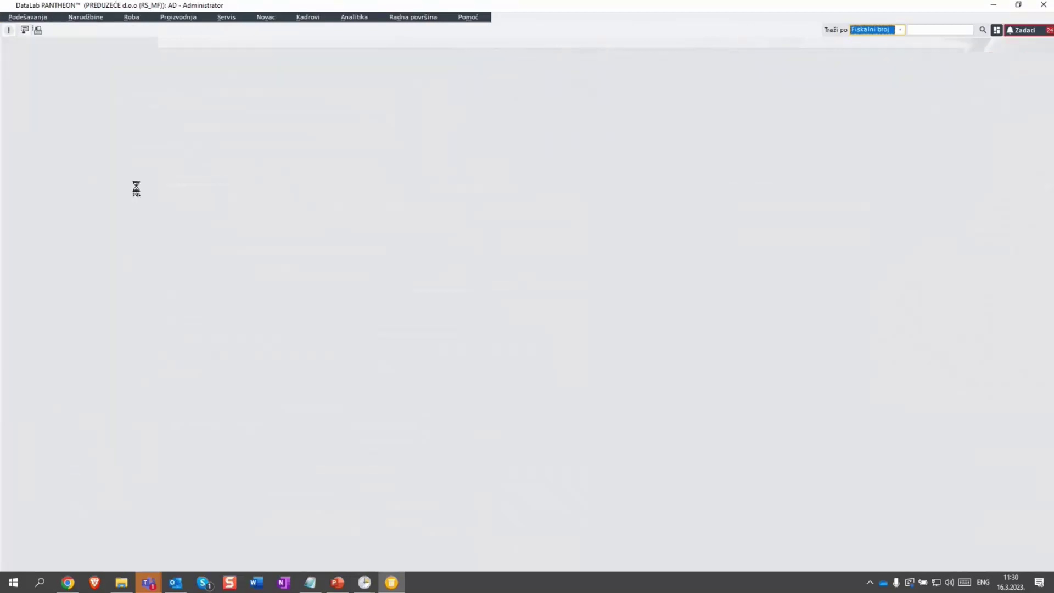
{"action": "left_click", "coordinate": [11, 134]}
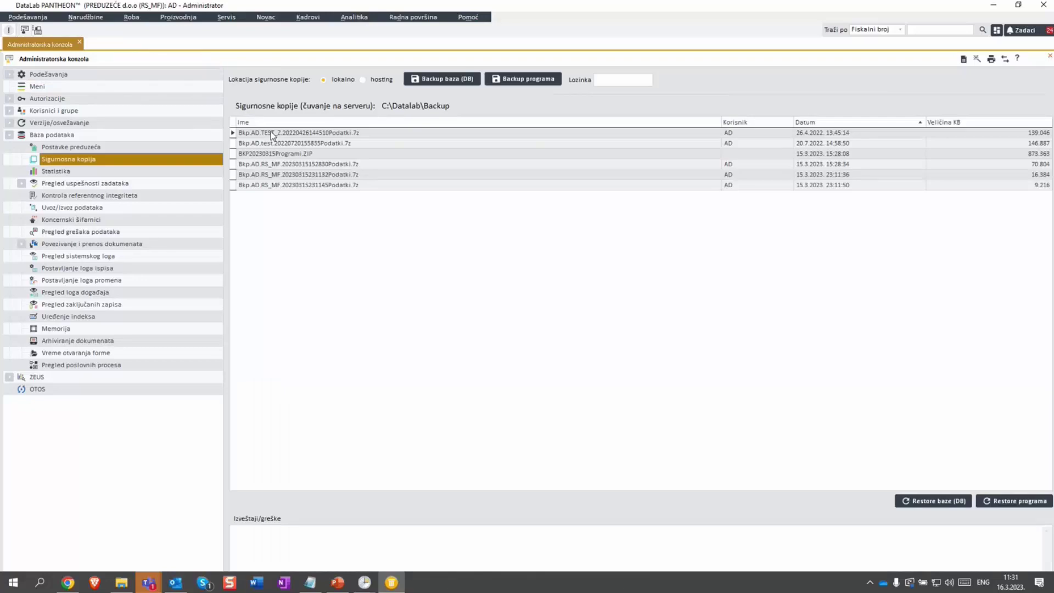
Show the hosting backups sorted by date from newest, select the most recent RS_MF backup, and exit PANTHEON
{"action": "left_click", "coordinate": [363, 80]}
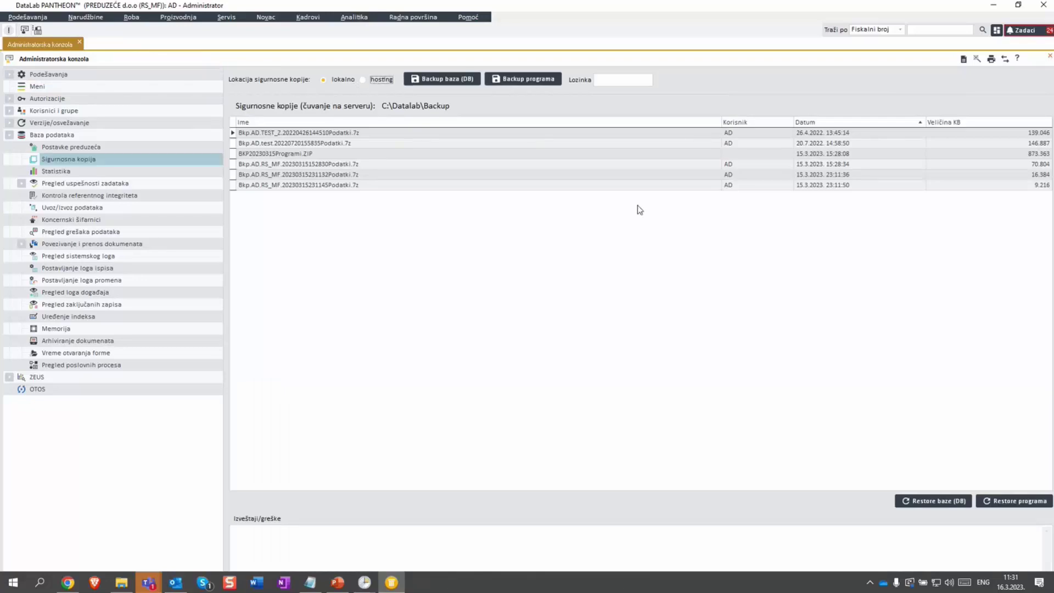
{"action": "left_click", "coordinate": [848, 124]}
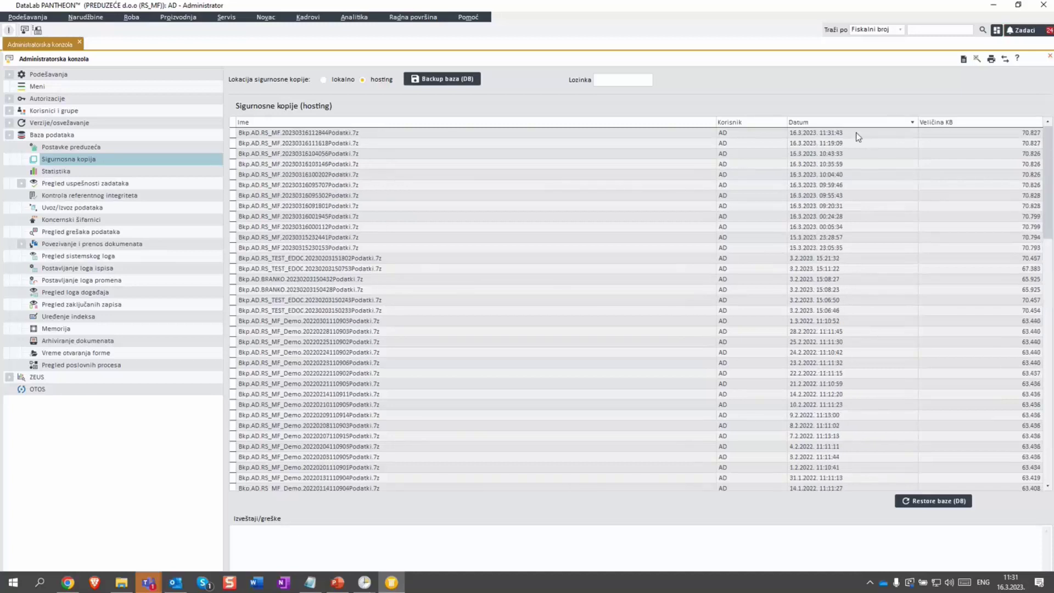
{"action": "left_click", "coordinate": [856, 133]}
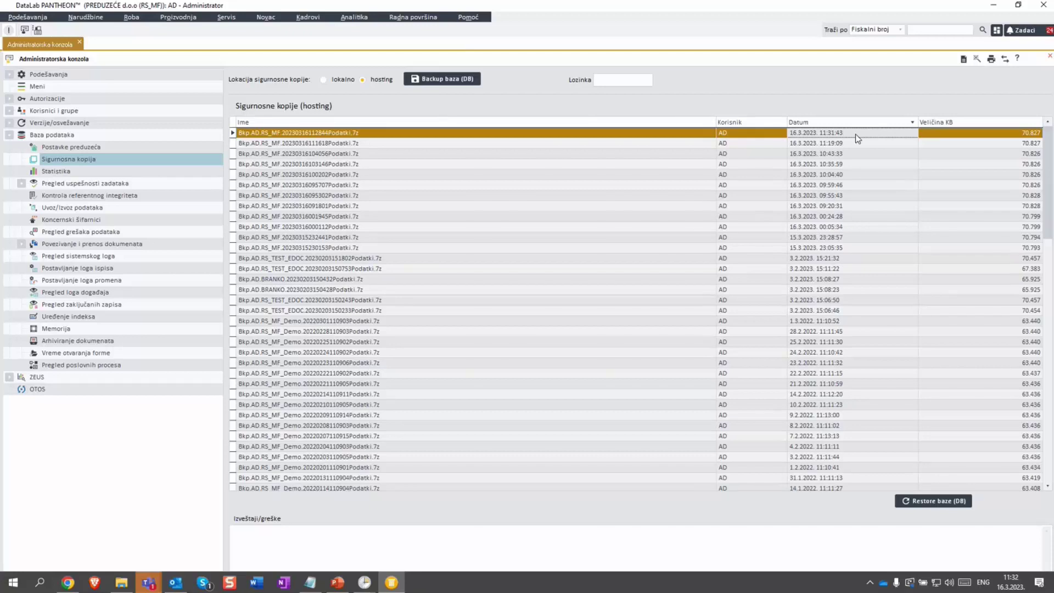
{"action": "left_click", "coordinate": [1051, 5]}
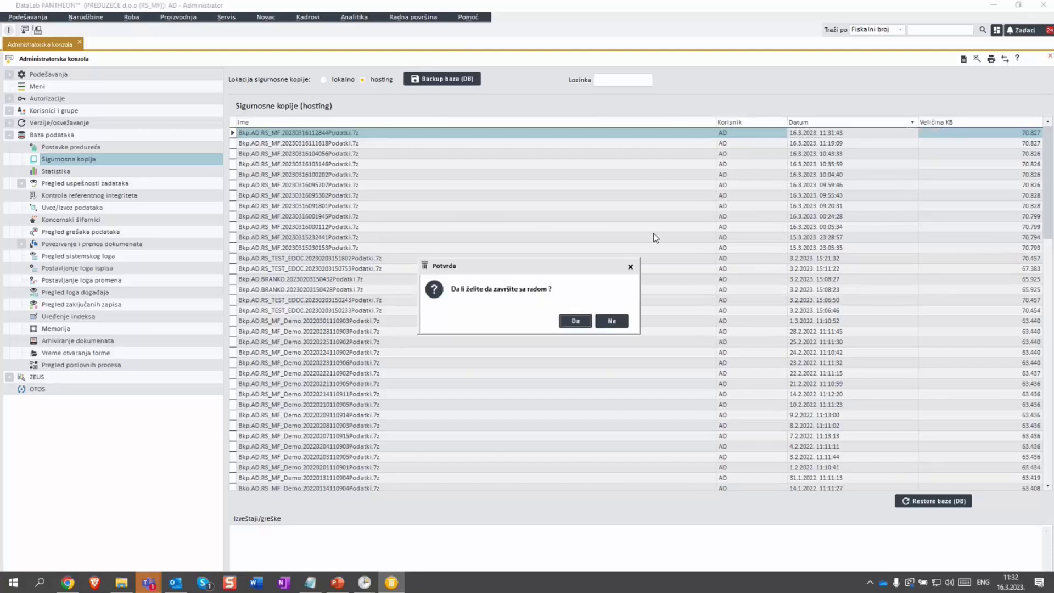
{"action": "left_click", "coordinate": [594, 324]}
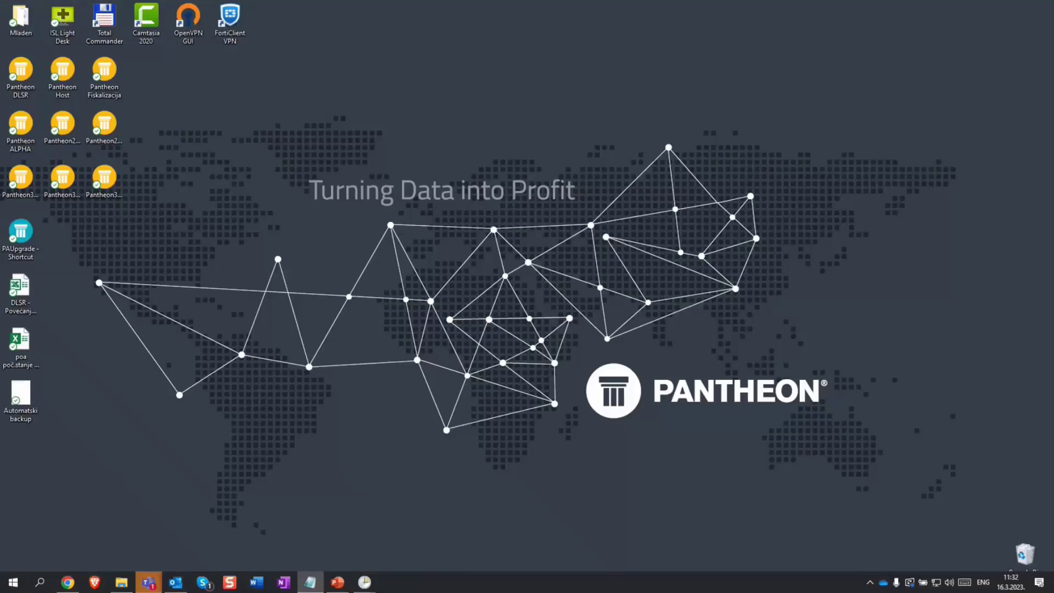
Switch to the Microsoft Teams meeting "Kako da sami podesite backup svojih podataka?", mute the microphone and stop sharing the screen
{"action": "mouse_move", "coordinate": [154, 584]}
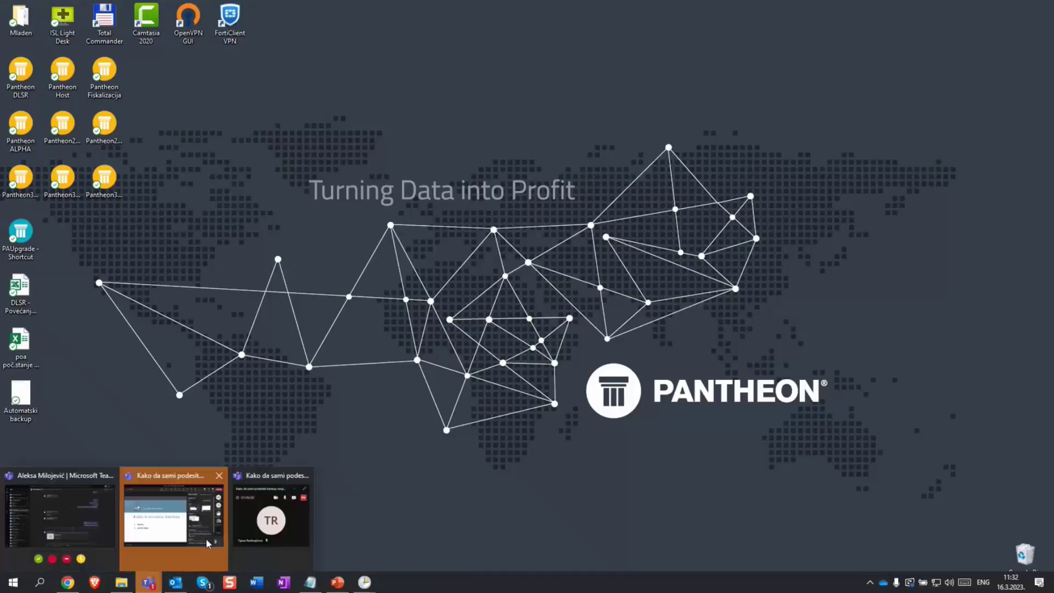
{"action": "left_click", "coordinate": [212, 532]}
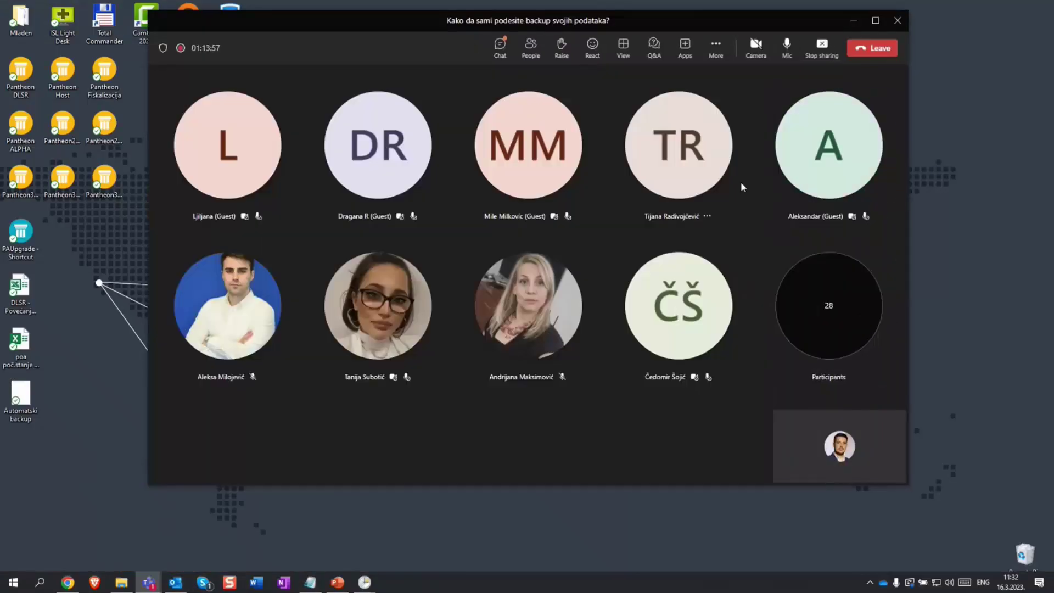
{"action": "left_click", "coordinate": [789, 61]}
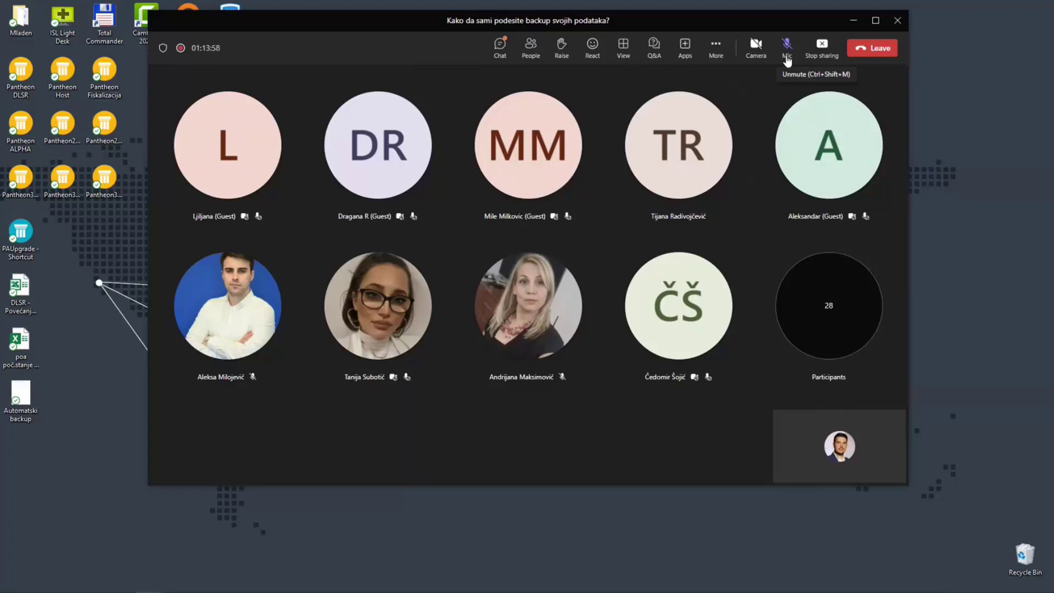
{"action": "left_click", "coordinate": [817, 50]}
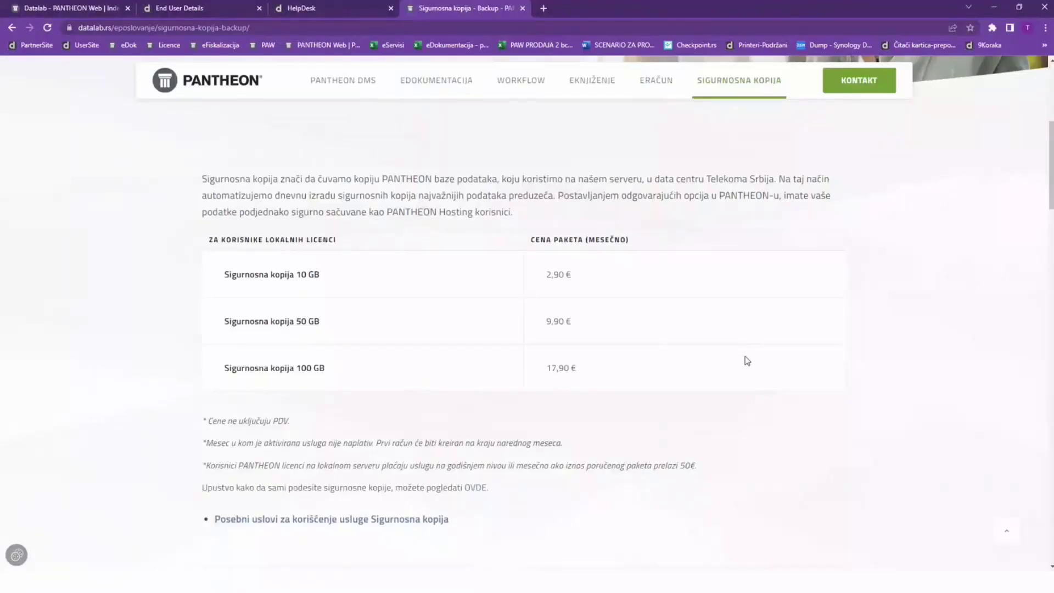
On the datalab.rs site, open the Sigurnosna kopija page listed under Rešenja and examine the monthly backup package prices
{"action": "scroll", "coordinate": [423, 230], "scroll_direction": "up", "scroll_amount": 6}
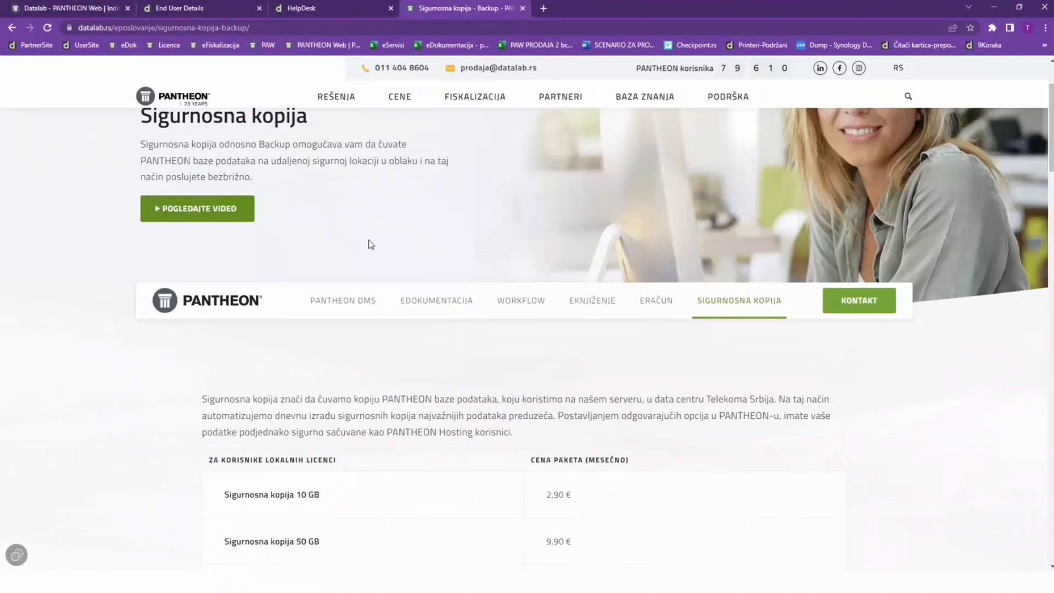
{"action": "mouse_move", "coordinate": [342, 112]}
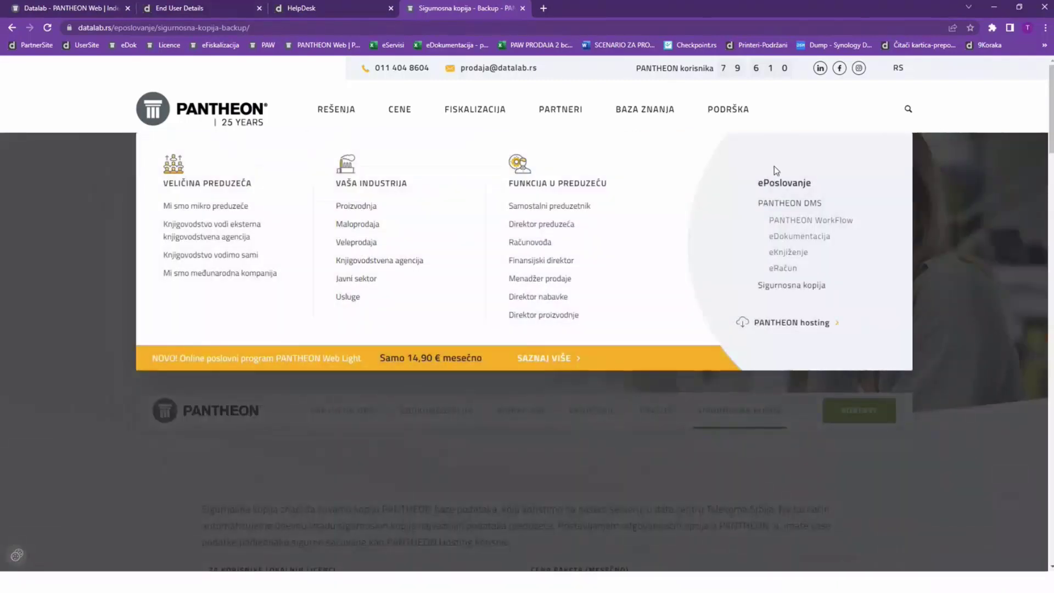
{"action": "left_click", "coordinate": [786, 295]}
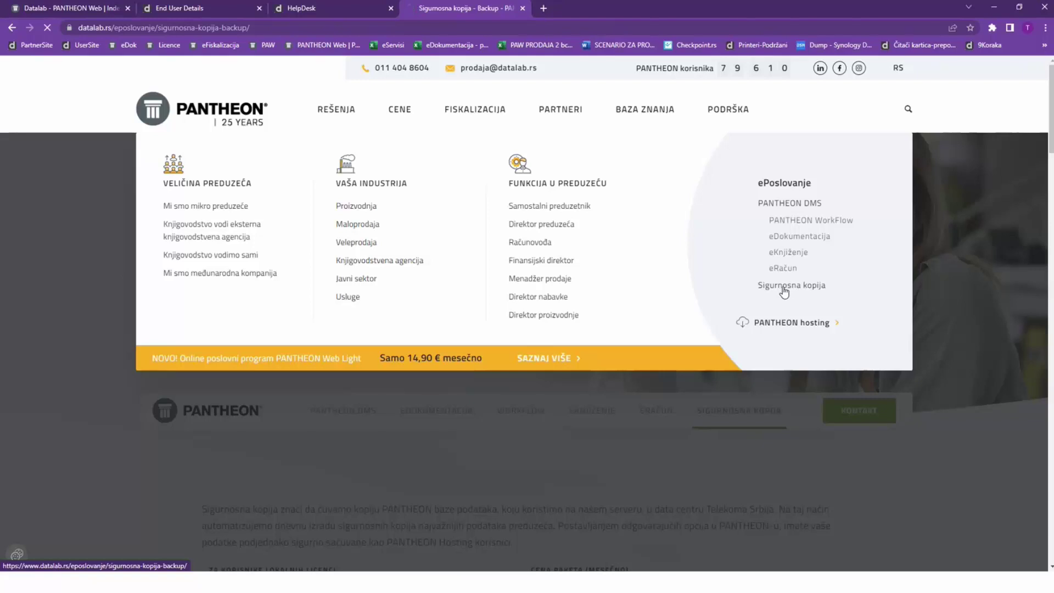
{"action": "scroll", "coordinate": [578, 294], "scroll_direction": "down", "scroll_amount": 3}
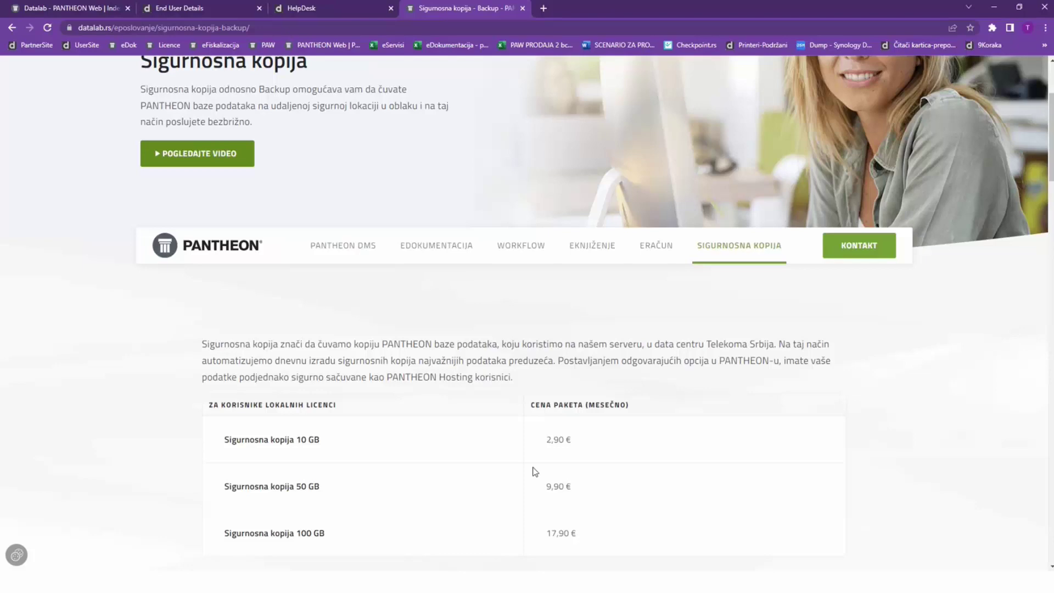
{"action": "scroll", "coordinate": [541, 456], "scroll_direction": "down", "scroll_amount": 2}
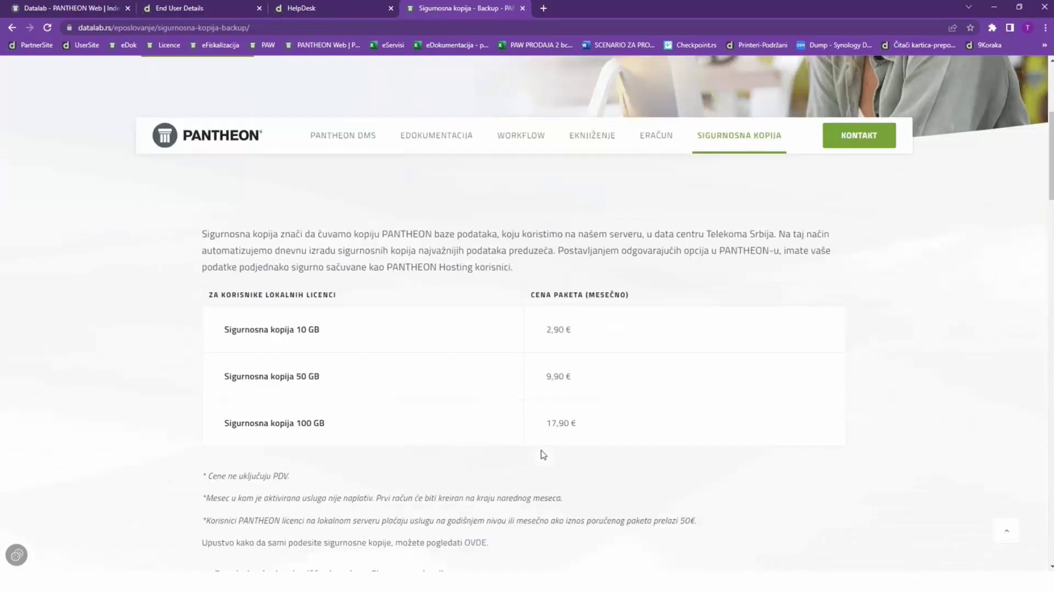